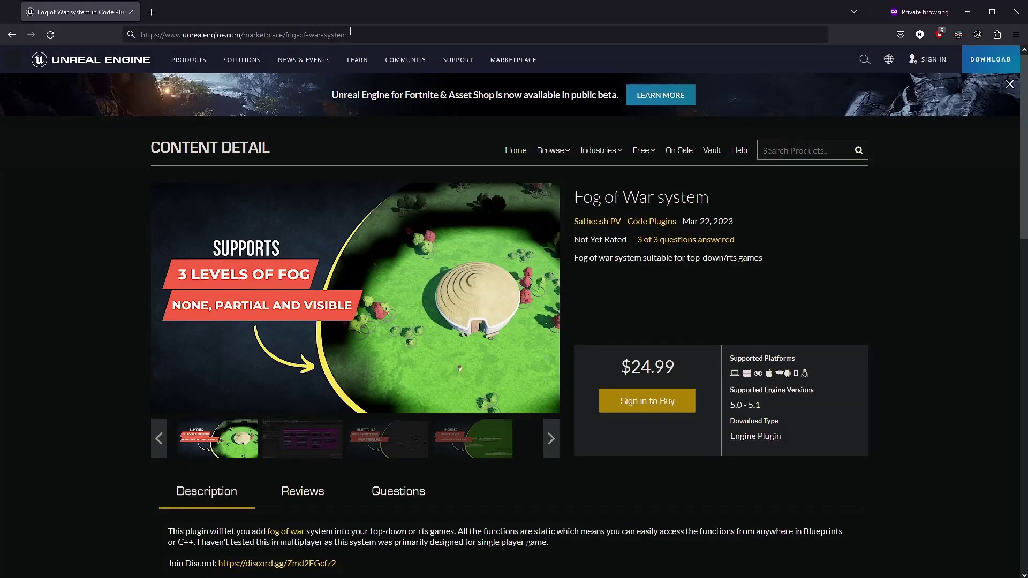
Step: Switch to Unreal Editor and check in the installed Satheesh plugins that Agora Fog Of War is enabled
click(968, 12)
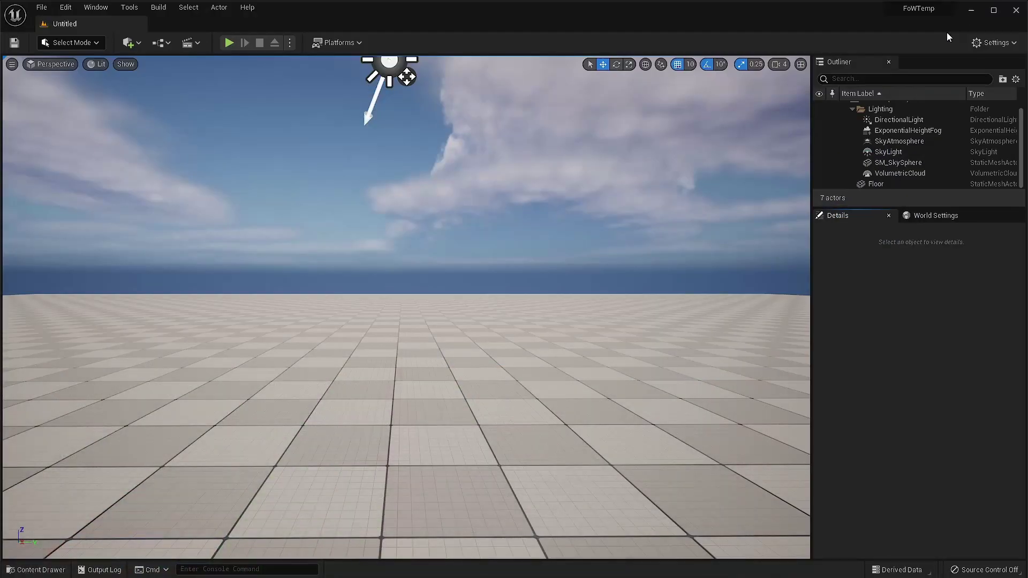
click(70, 8)
click(102, 180)
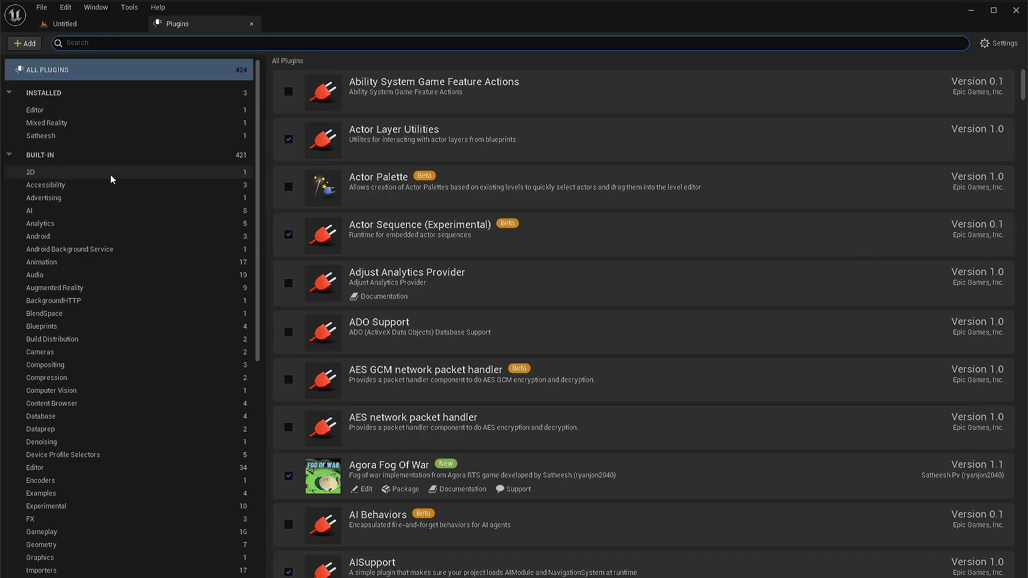
click(67, 134)
click(65, 7)
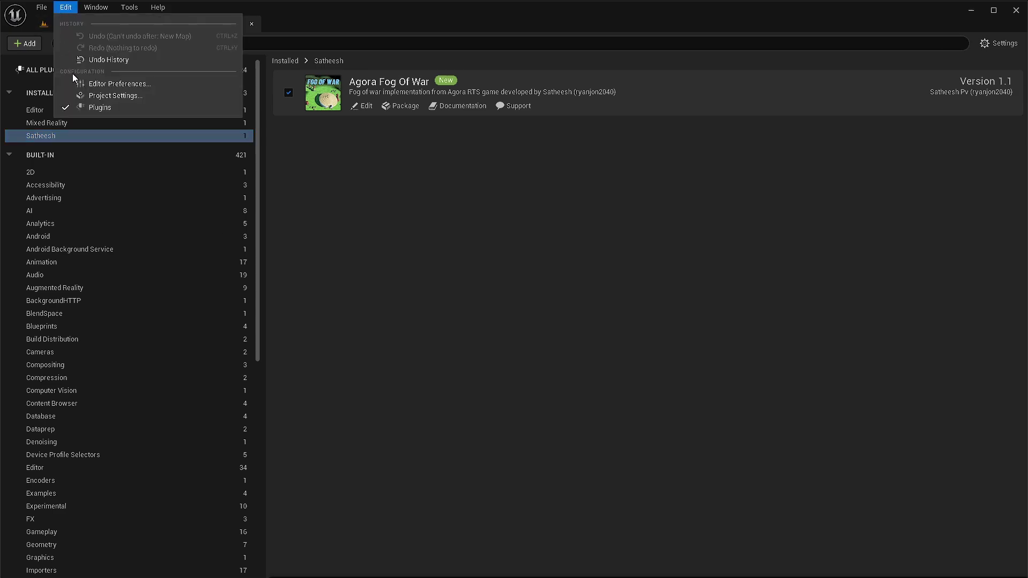
click(393, 184)
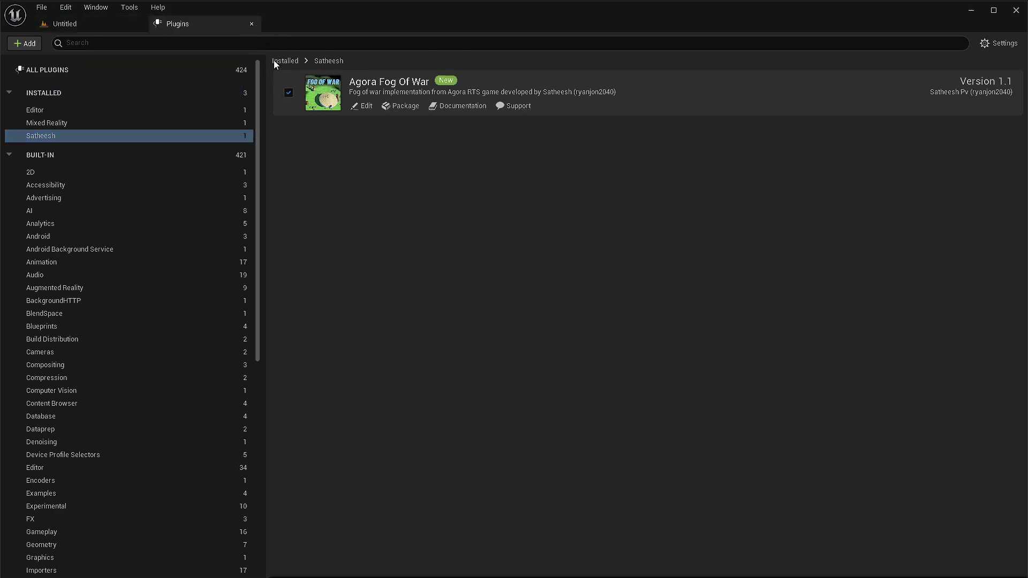
click(252, 24)
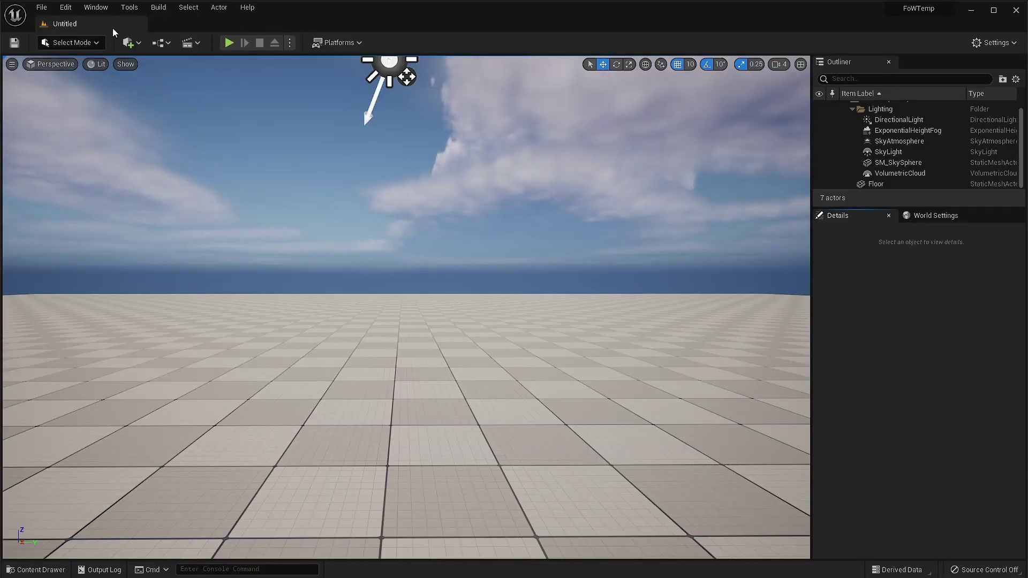
Step: Create a new collision object channel named FogOfWar with default response Ignore in the project settings
click(65, 8)
click(145, 176)
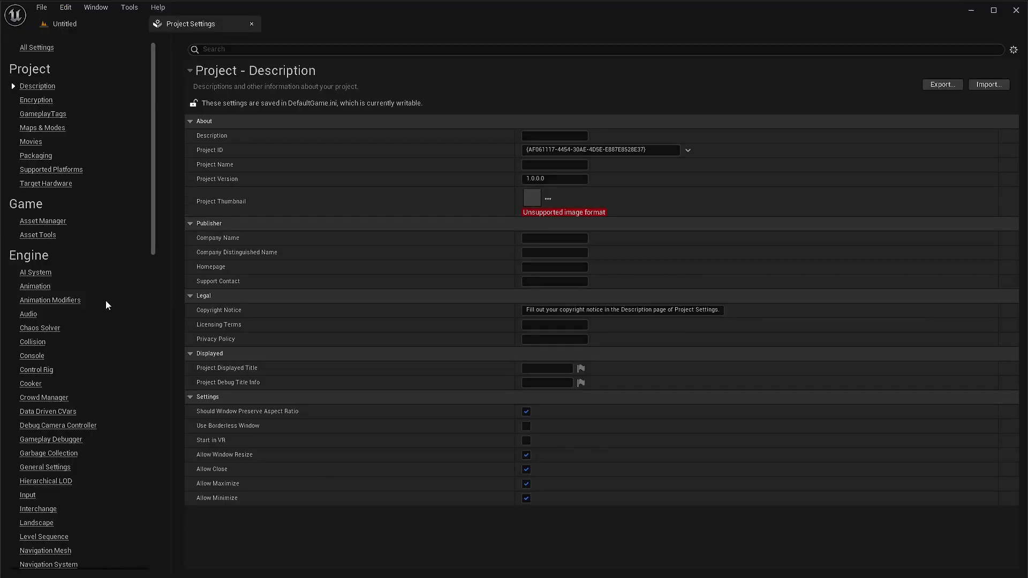
right_drag(105, 300, 105, 189)
right_drag(105, 332, 104, 233)
scroll(105, 236, up, 2)
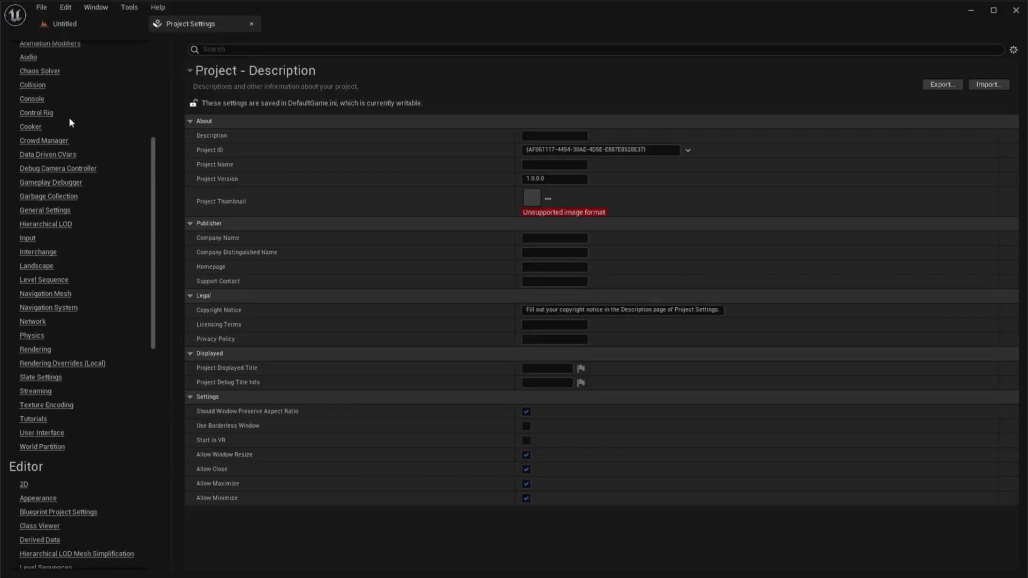
click(34, 85)
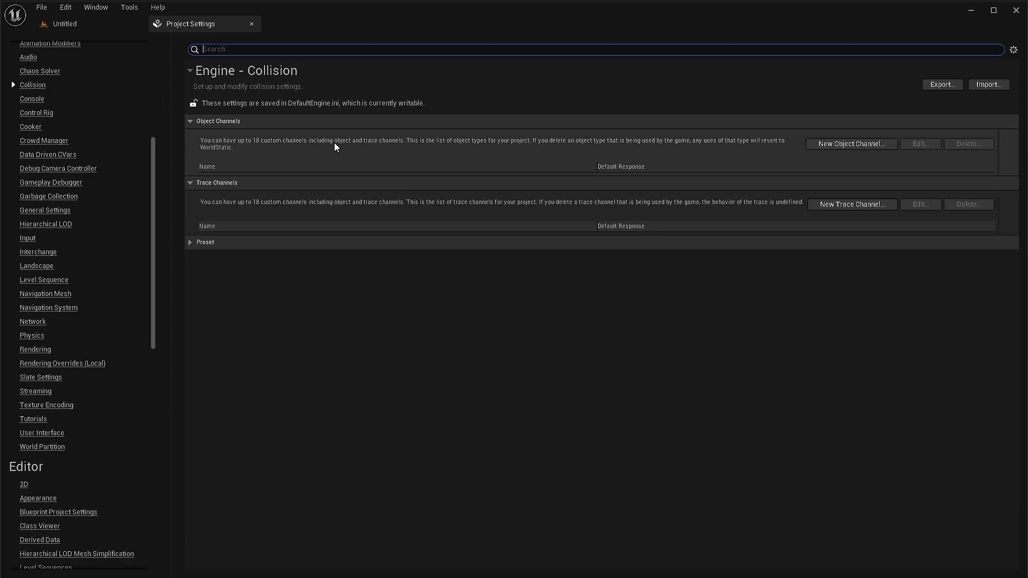
click(871, 142)
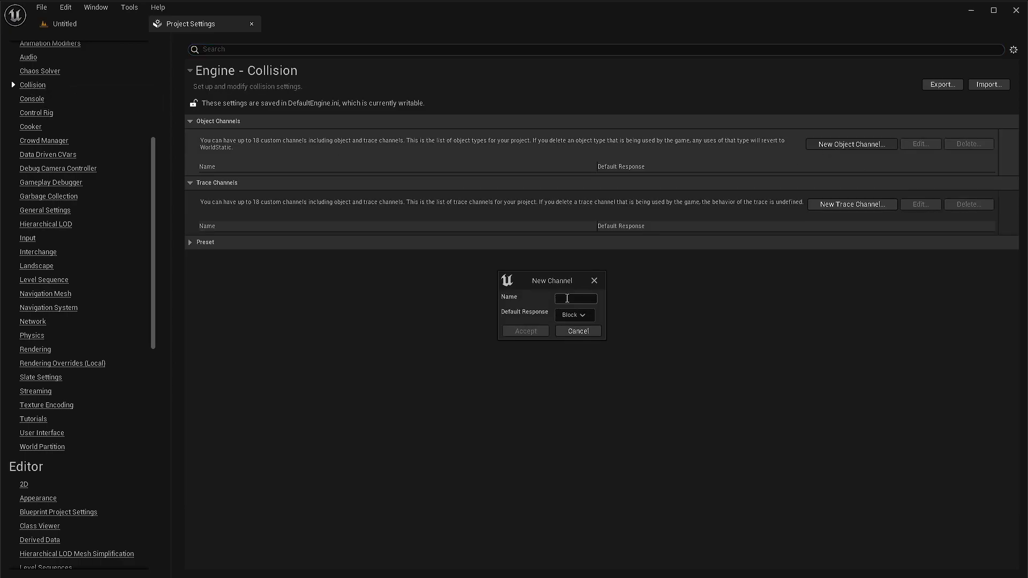
text(FogOfWar)
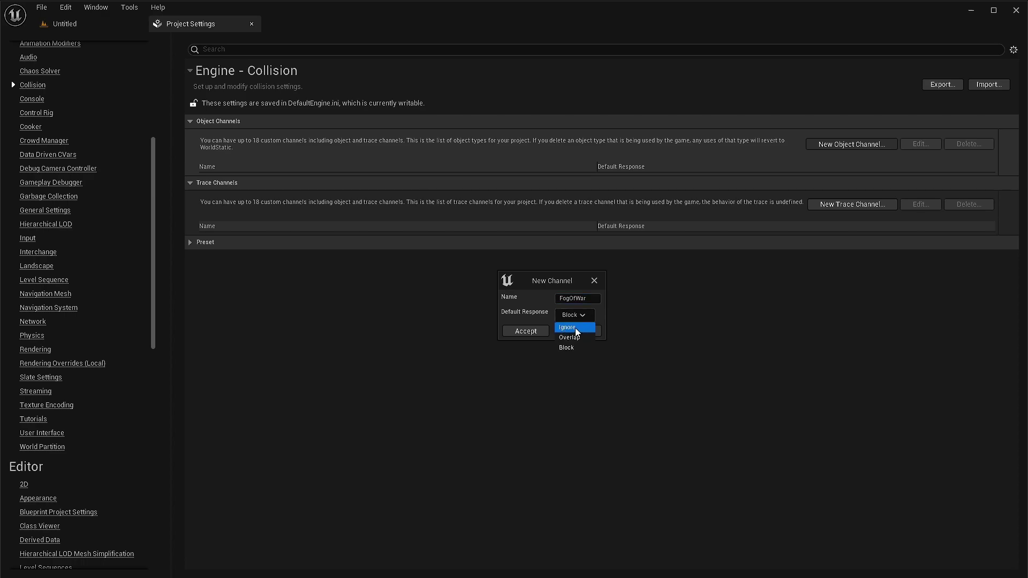
click(575, 328)
click(524, 332)
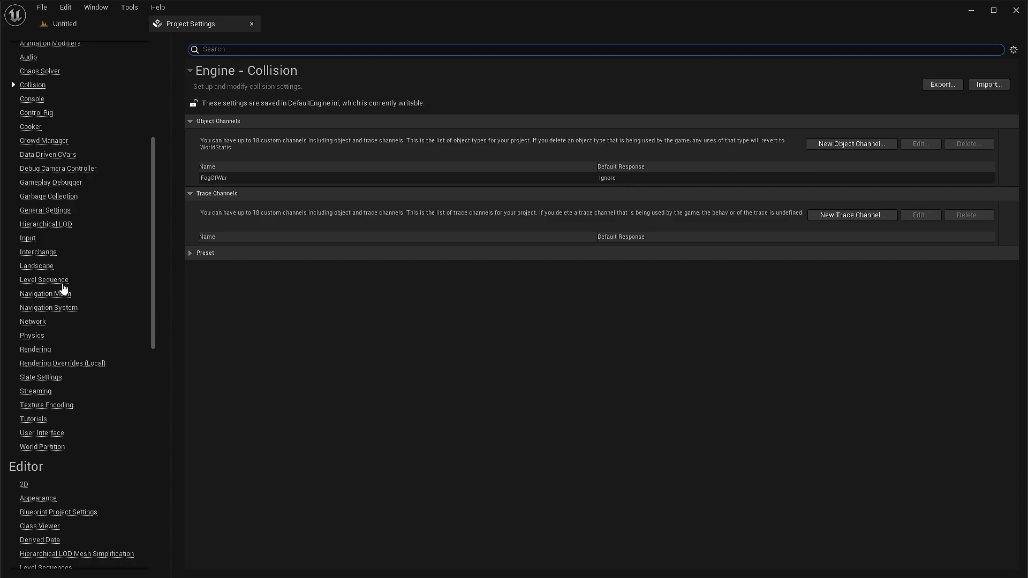
Step: Enable Support UV From Hit Results in the project's physics settings
click(36, 337)
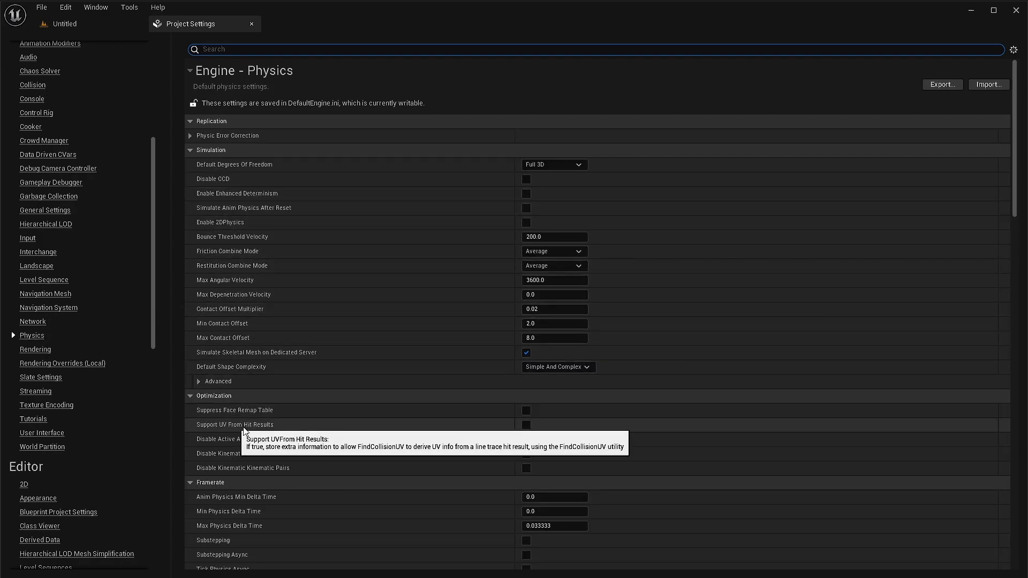
click(526, 426)
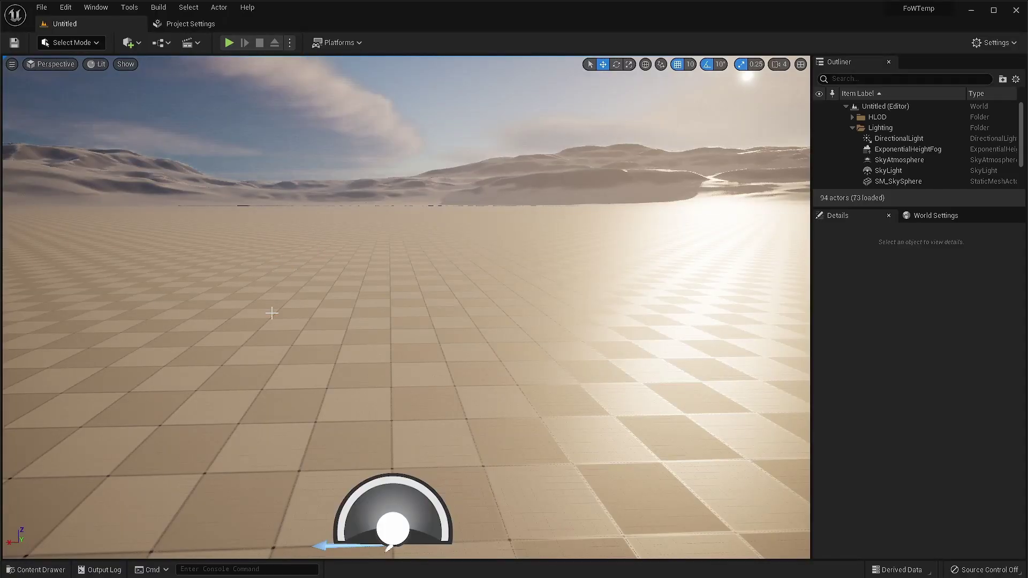
Step: Open DemoLevel from the Agora Fog Of War plugin's FogOfWar/DemoContent folder
click(44, 571)
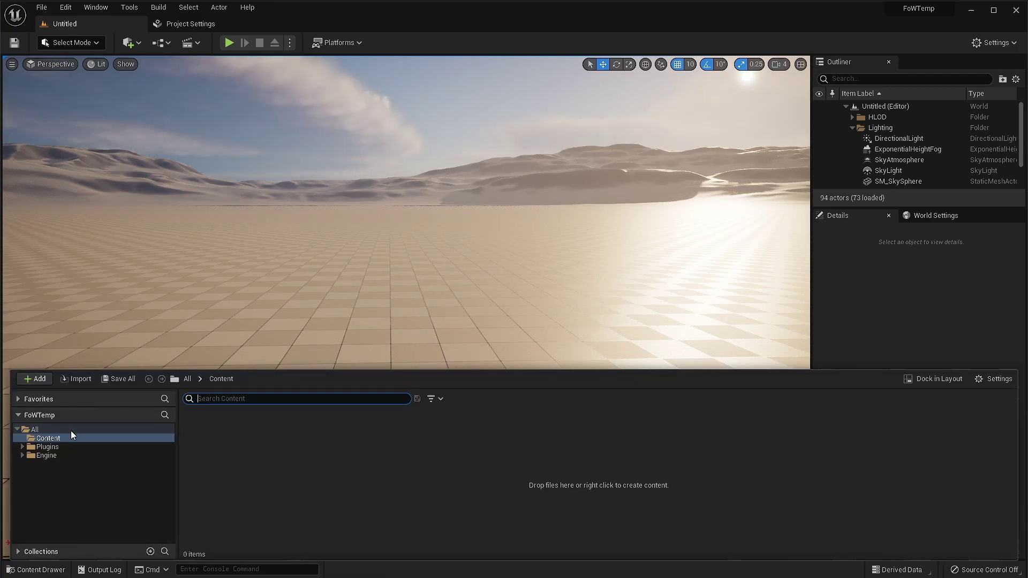
click(58, 451)
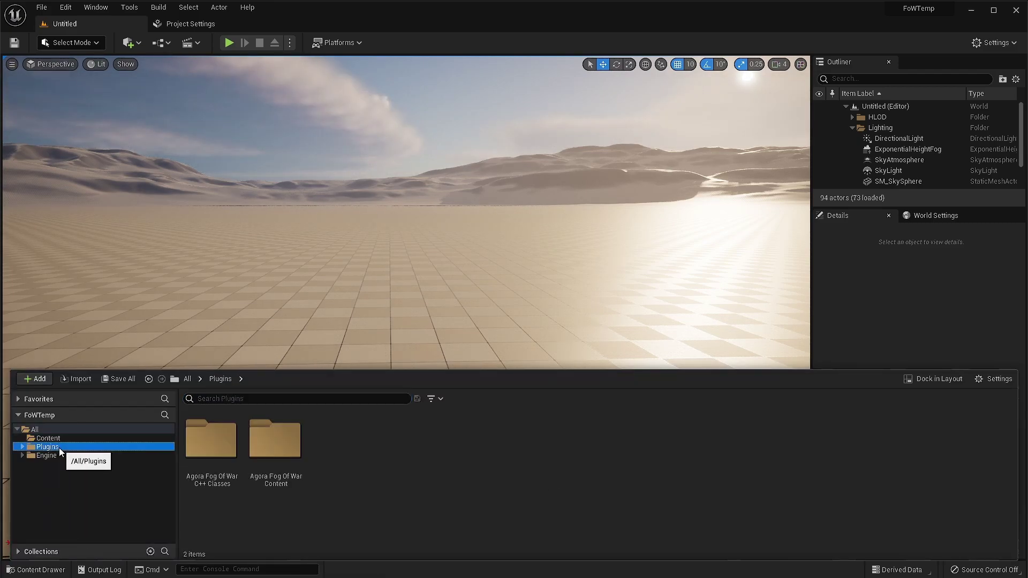
double_click(284, 454)
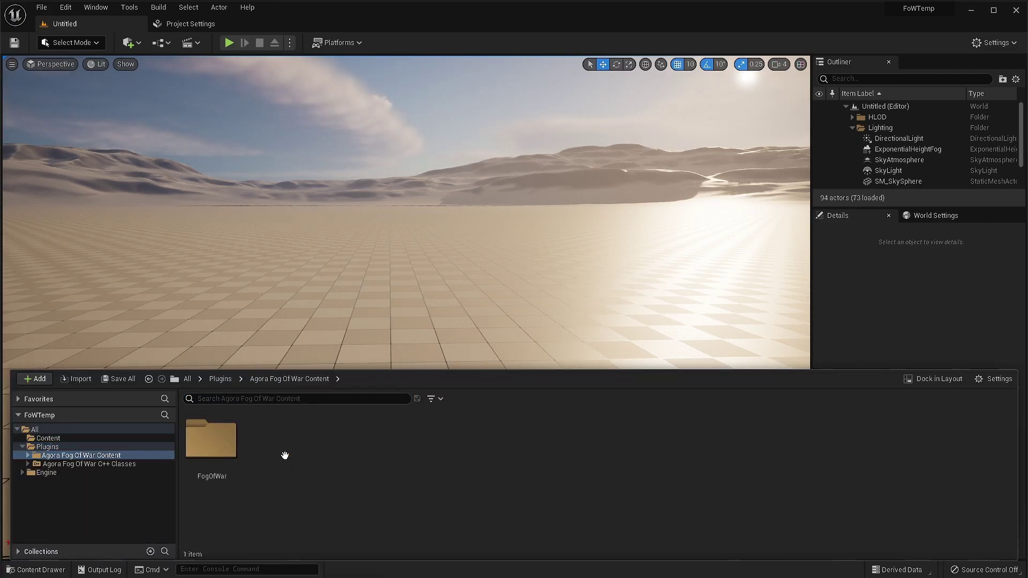
double_click(213, 449)
double_click(212, 452)
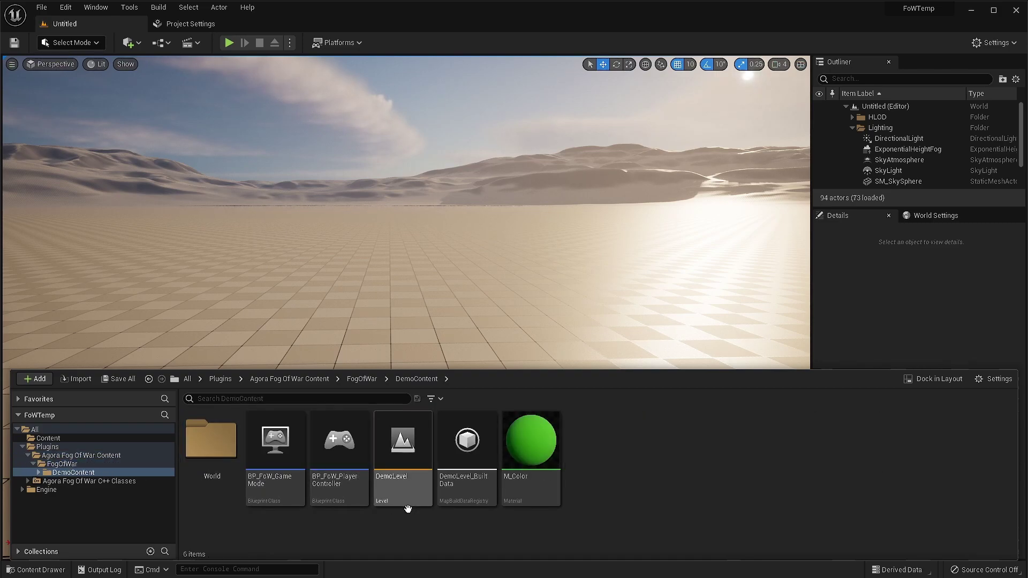
double_click(402, 472)
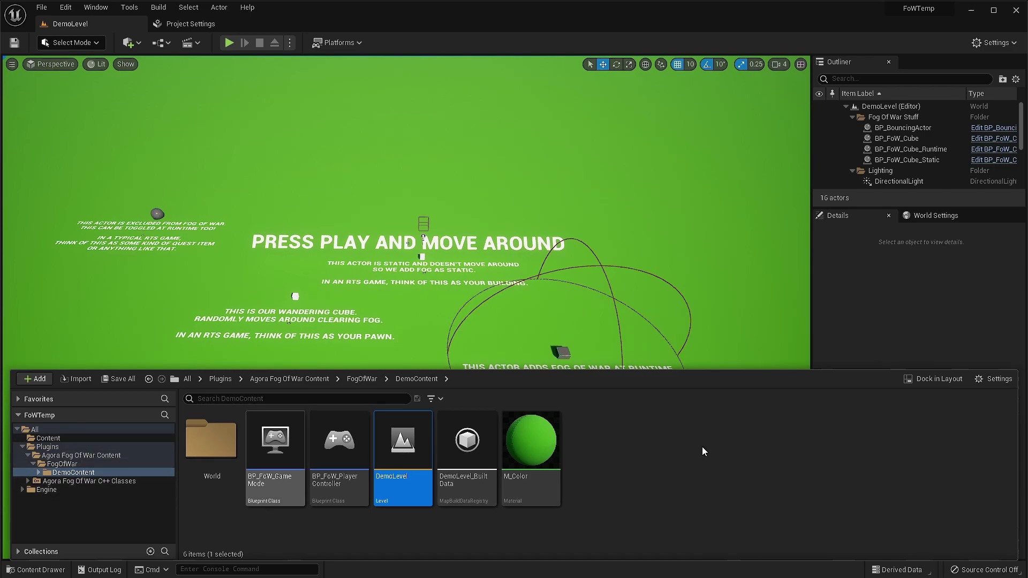
Step: Review the content browser's display options and the Engine folder, and close the content browser
click(997, 379)
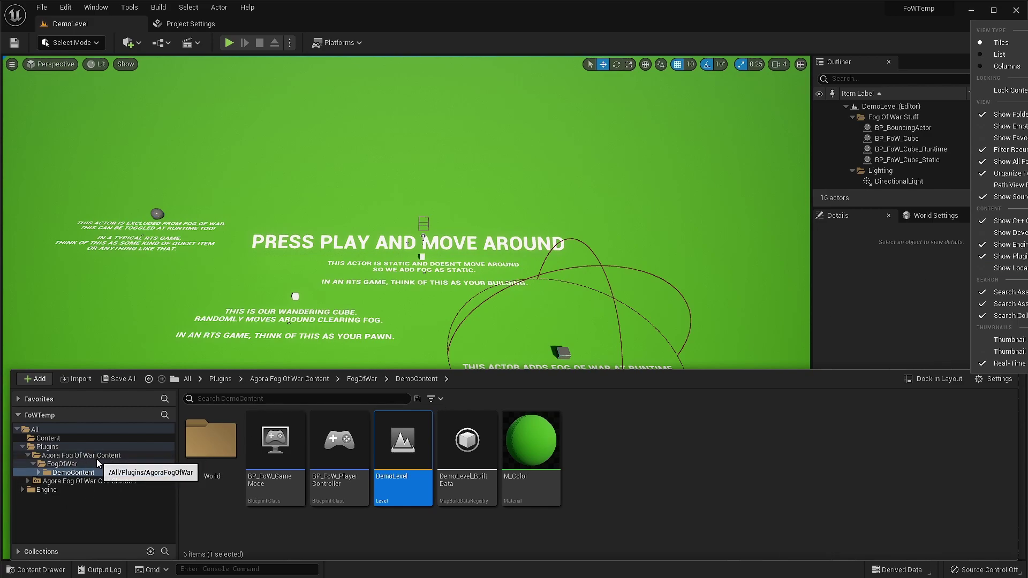
click(23, 490)
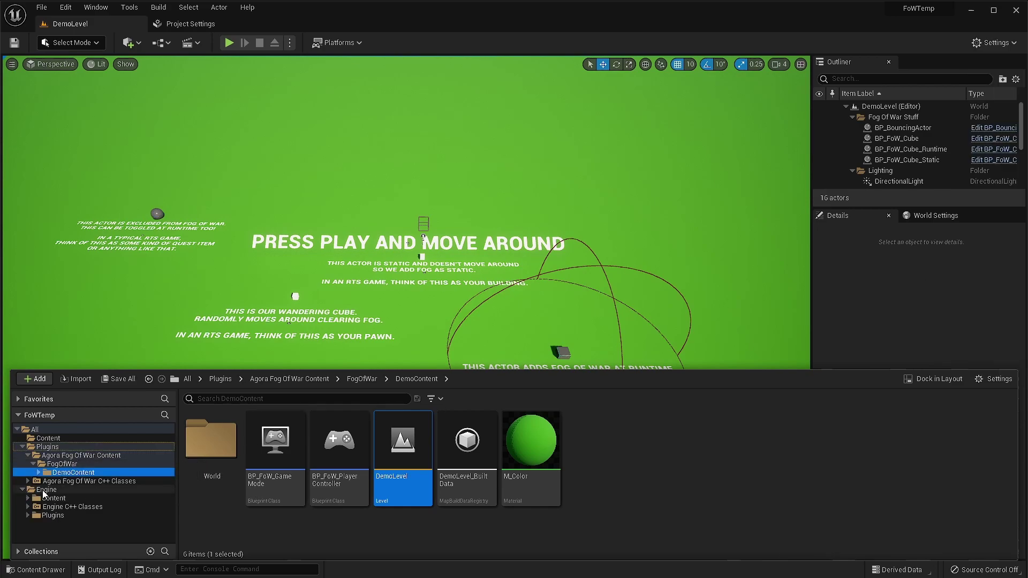
click(22, 490)
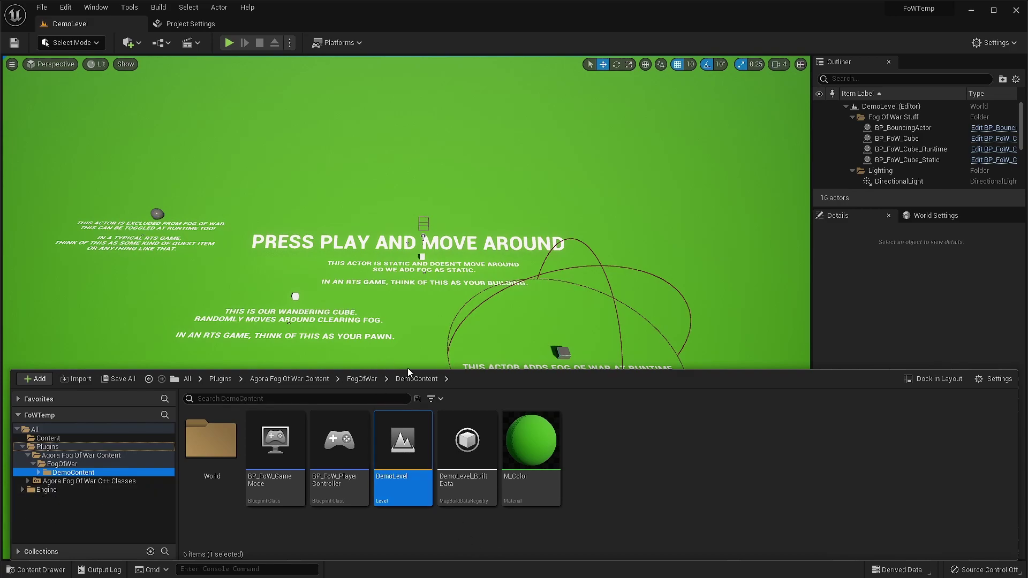
click(880, 297)
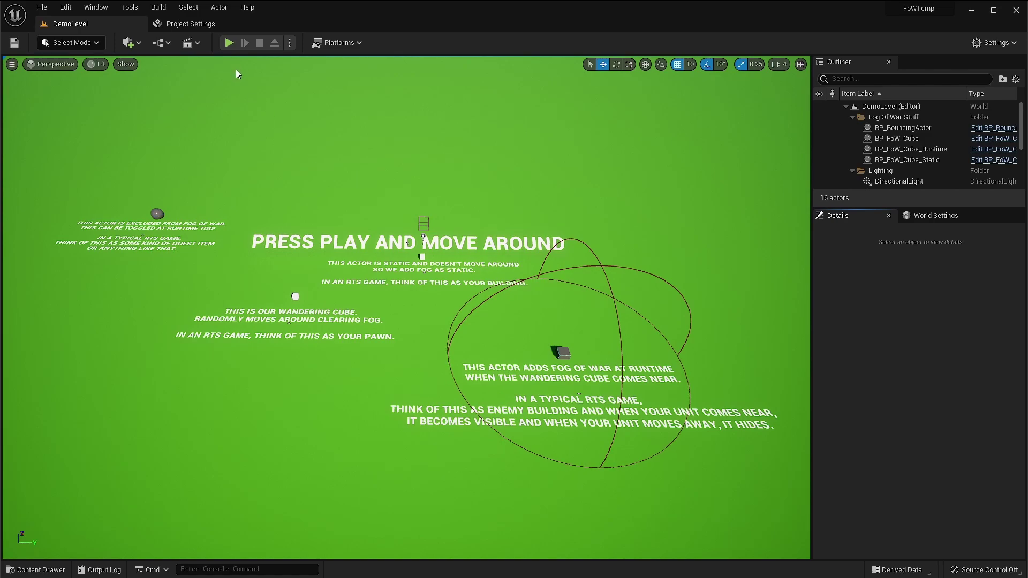
Step: Play DemoLevel in the editor to watch the fog of war around the cubes, and stop the simulation
click(230, 42)
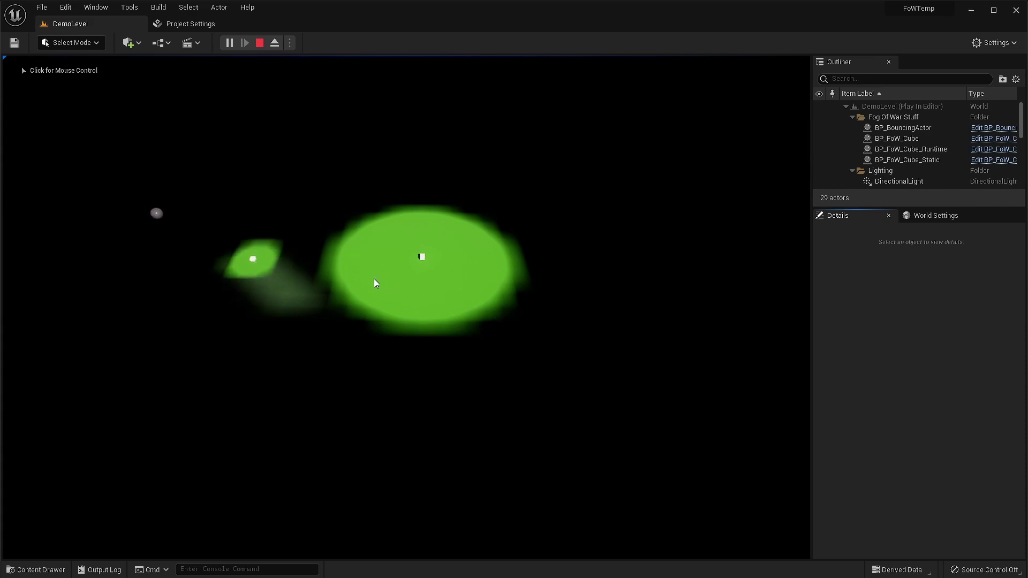
click(485, 309)
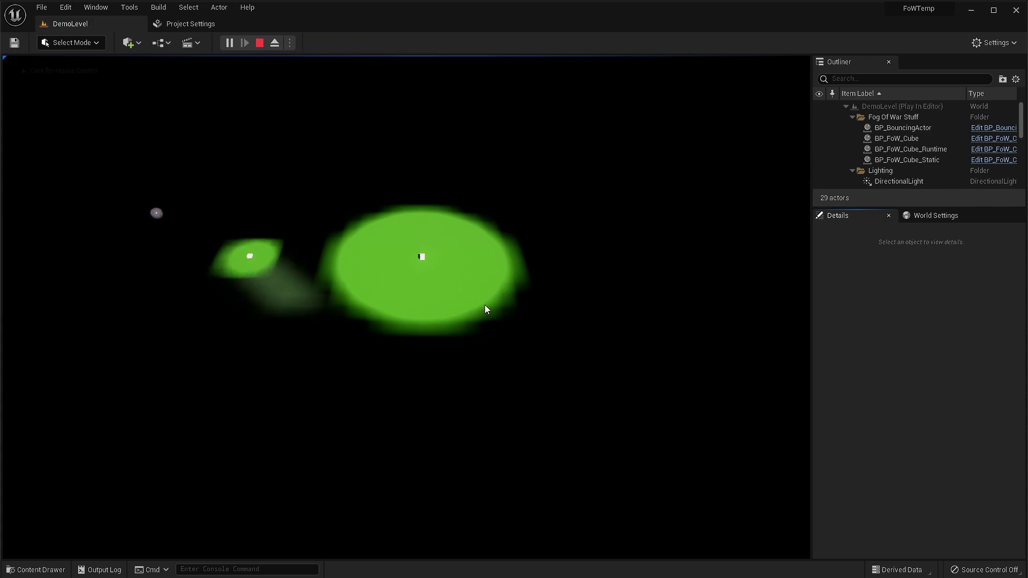
click(260, 42)
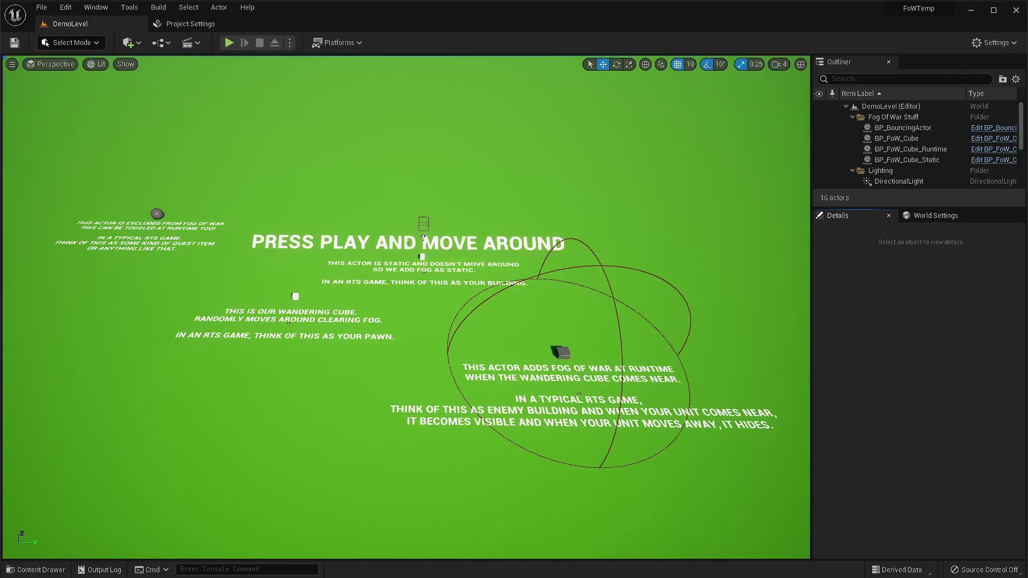
Step: Open the BP_FoW_Cube_Static actor's blueprint docked in the main editor window and close the project settings
click(408, 242)
key(f)
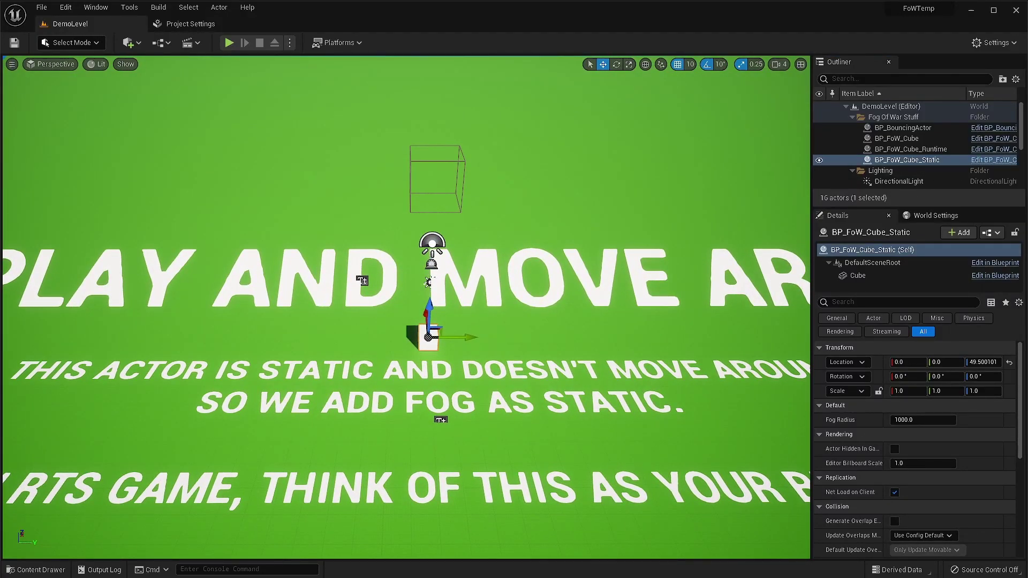
drag(225, 45, 226, 14)
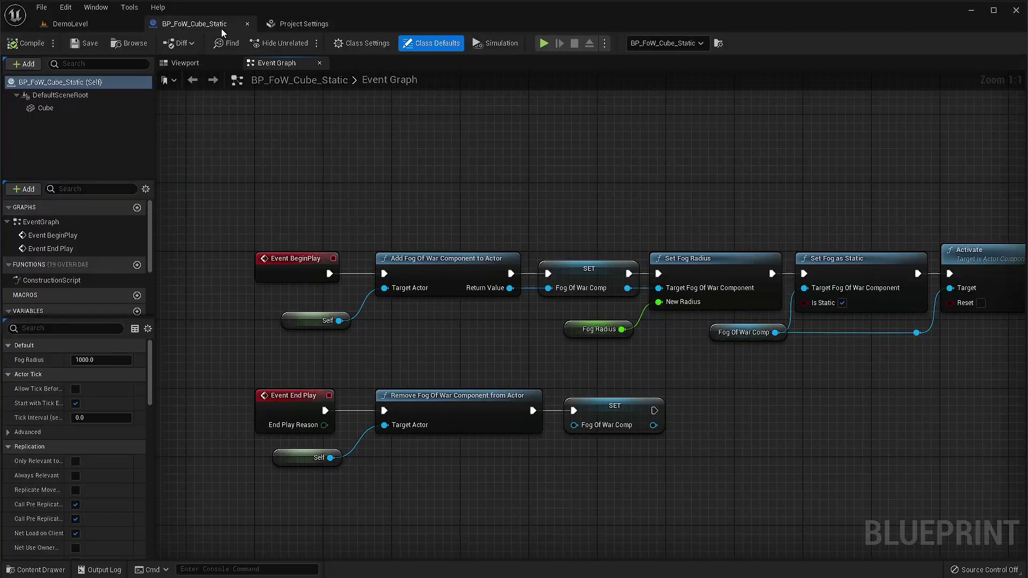
click(363, 24)
Step: Examine how Event BeginPlay adds the fog of war component to the actor, and check the Fog Radius variable's default
right_drag(463, 245, 384, 212)
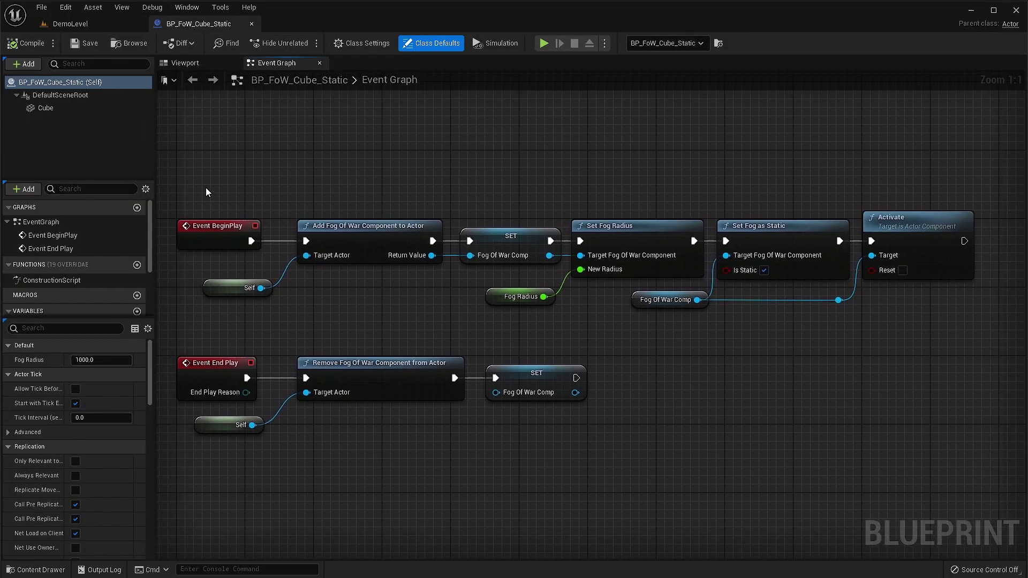
drag(214, 181, 252, 245)
drag(339, 188, 395, 229)
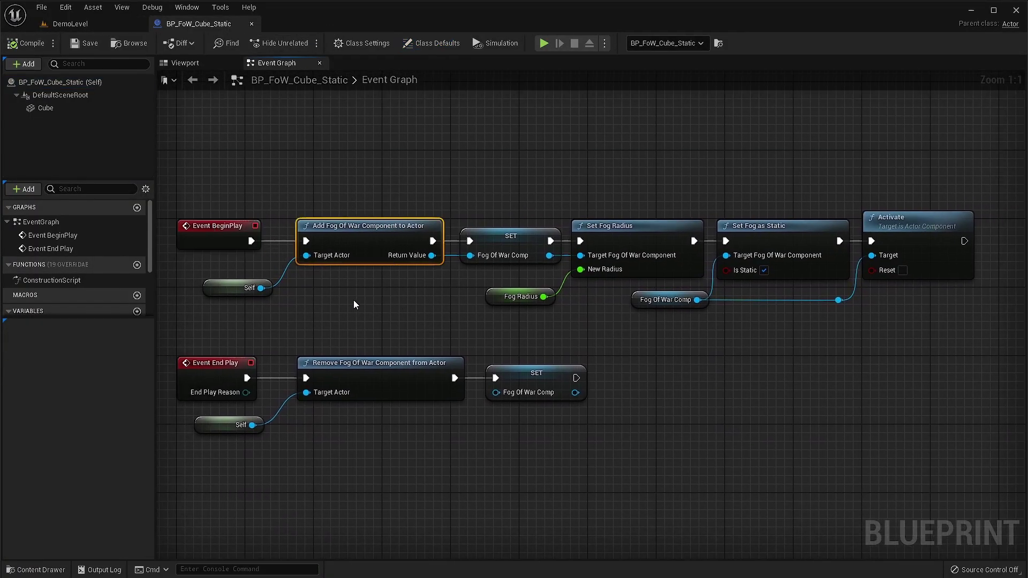
drag(211, 309, 294, 275)
right_drag(449, 283, 210, 280)
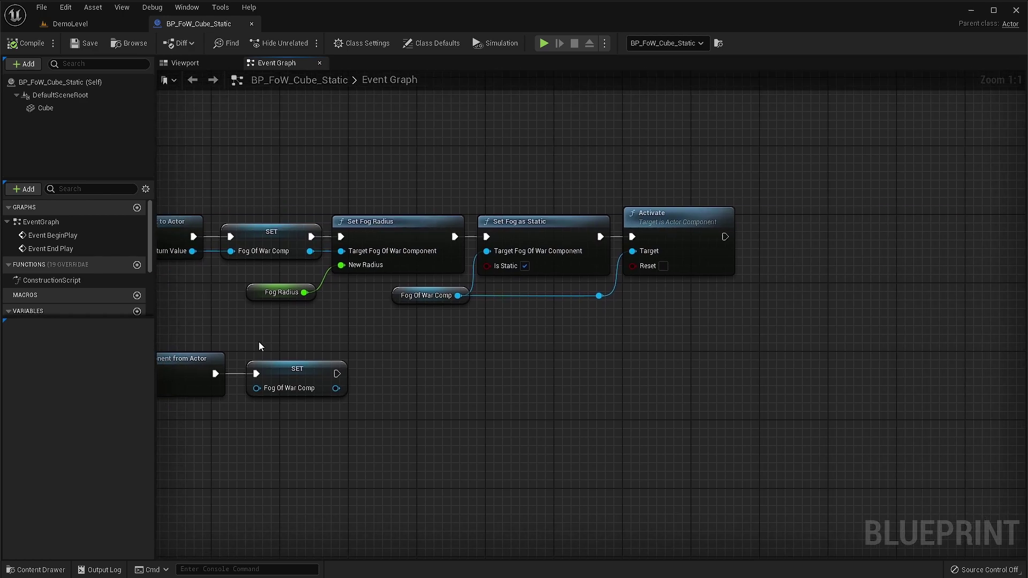
click(281, 293)
click(46, 346)
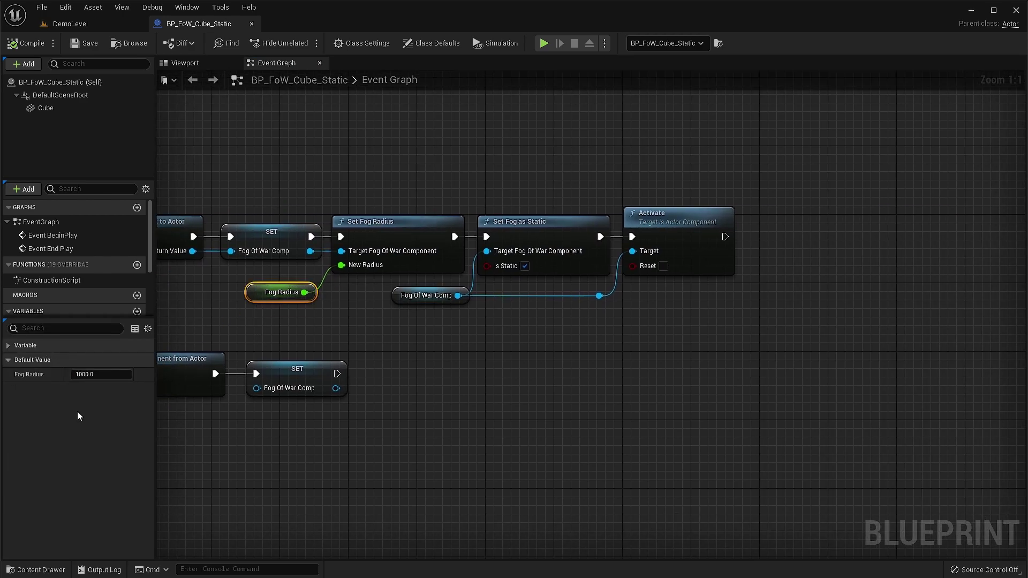
Step: Examine the Set Fog as Static and Activate nodes, and bring the Event End Play chain into view
right_drag(383, 322, 278, 352)
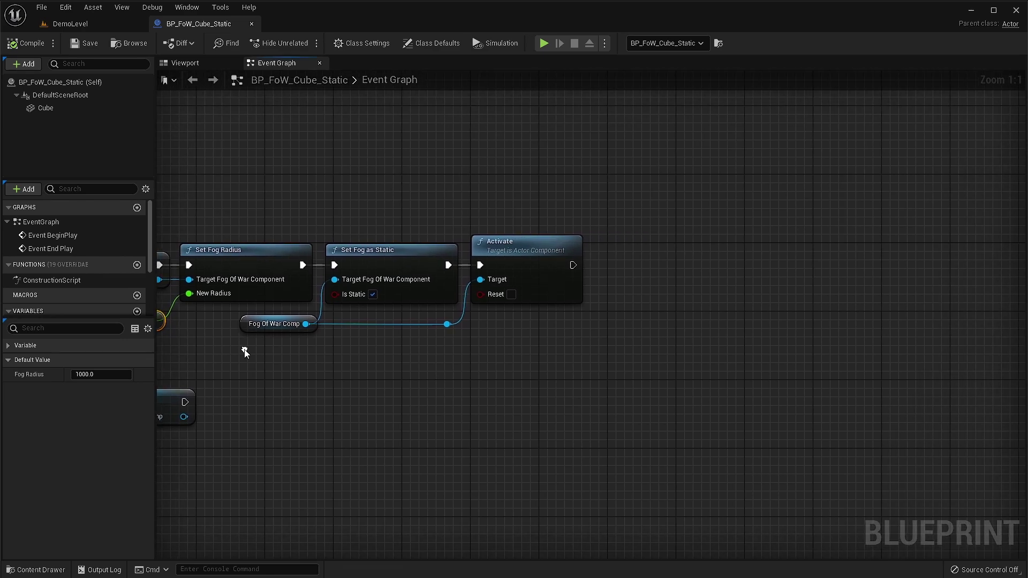
click(351, 198)
drag(358, 178, 410, 355)
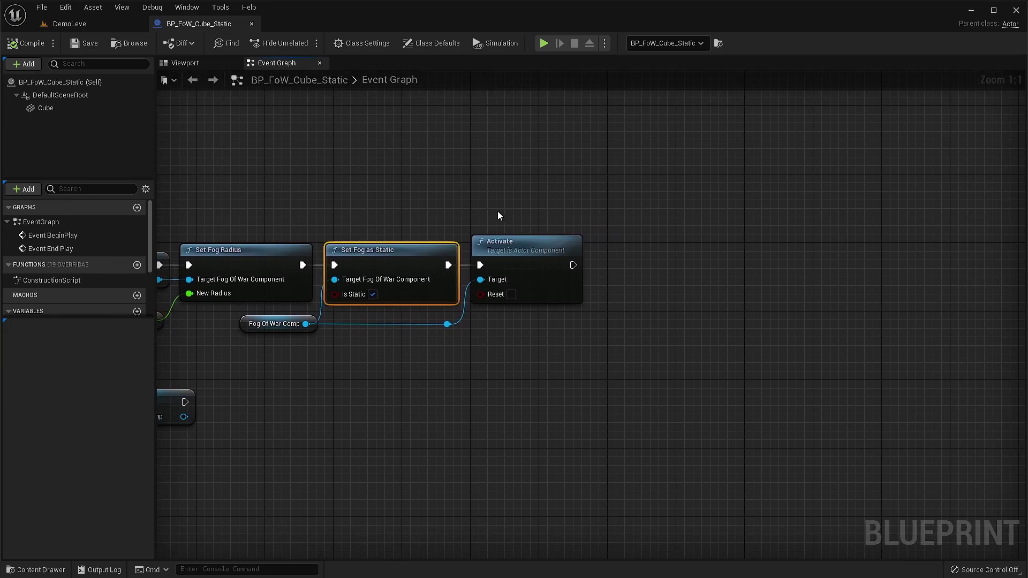
drag(498, 216, 465, 358)
right_drag(465, 357, 830, 342)
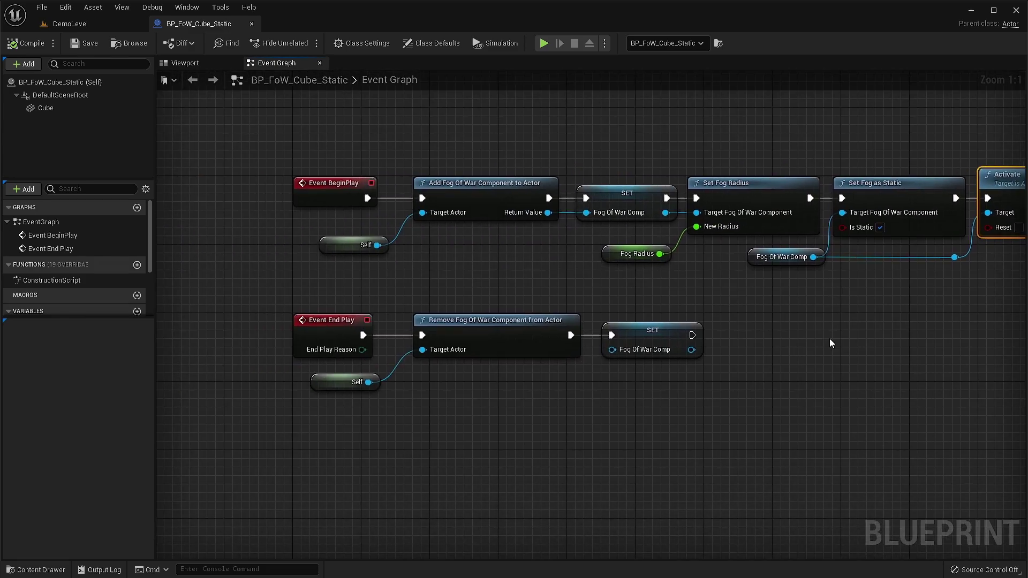
Step: Return to DemoLevel, select the wandering cube BP_FoW_Cube and open its blueprint
click(83, 25)
right_drag(324, 359, 324, 393)
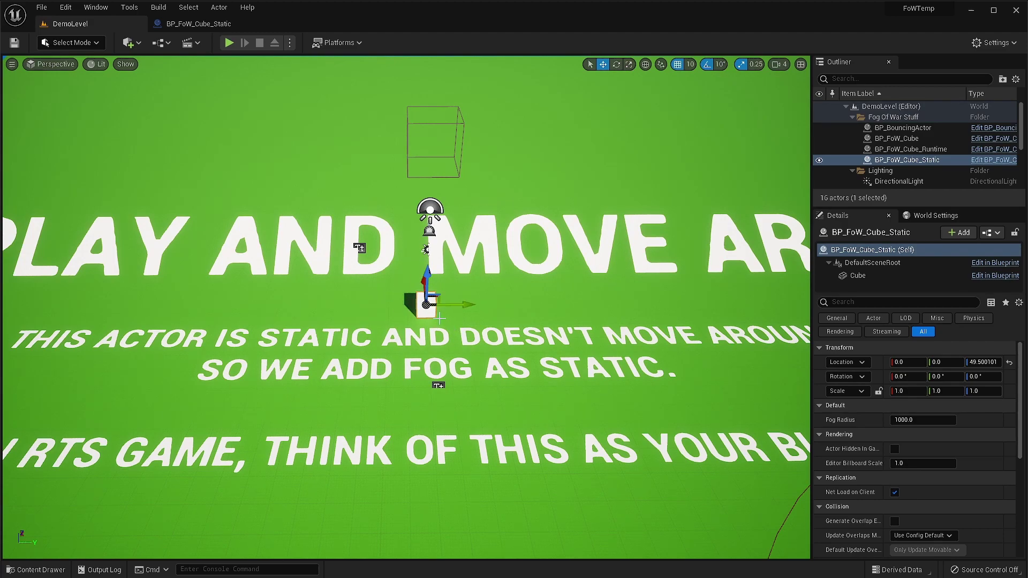
key(s)
right_drag(402, 351, 430, 352)
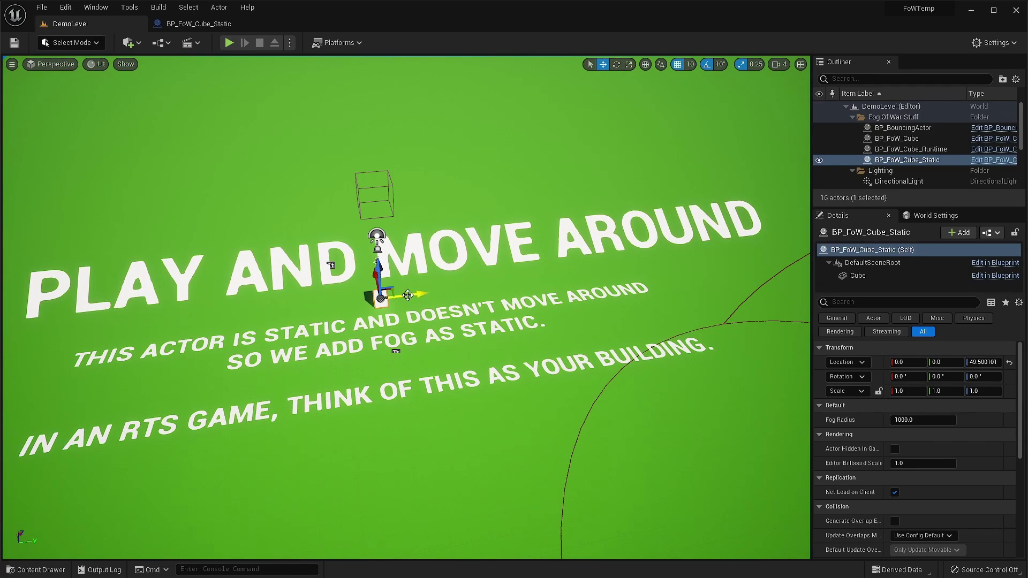
key(s)
right_drag(419, 348, 357, 358)
key(s)
key(s)
key(w)
click(395, 353)
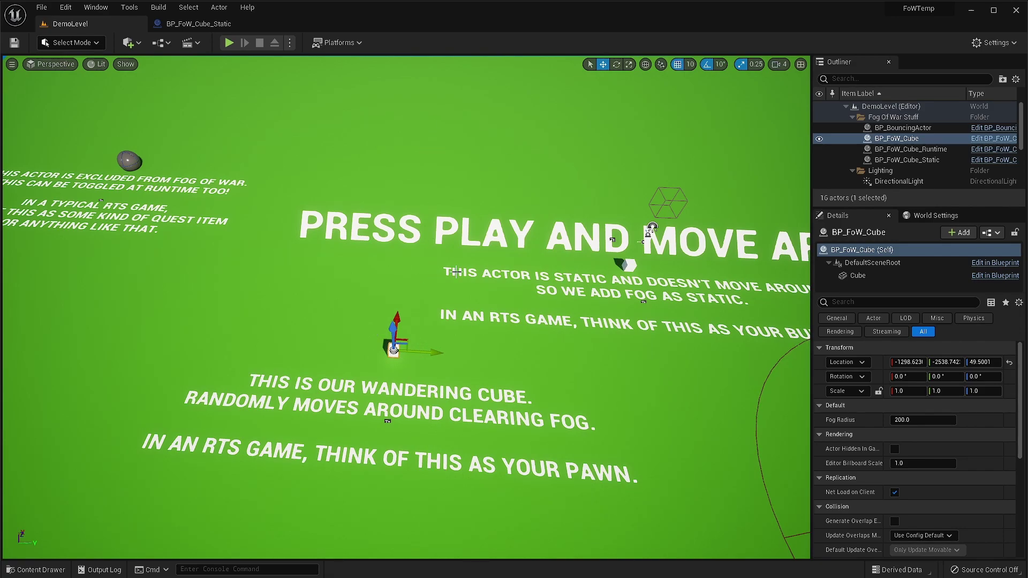
key(ctrl+e)
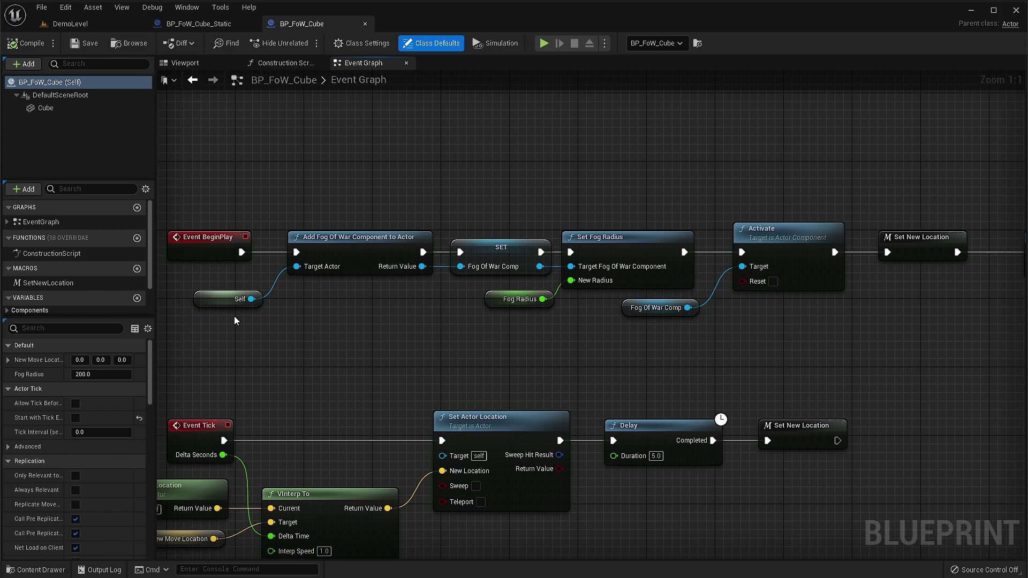
Step: Examine the wandering cube's Event BeginPlay chain from Add Fog Of War Component to Activate, checking the Fog Radius variable's default
drag(234, 320, 352, 185)
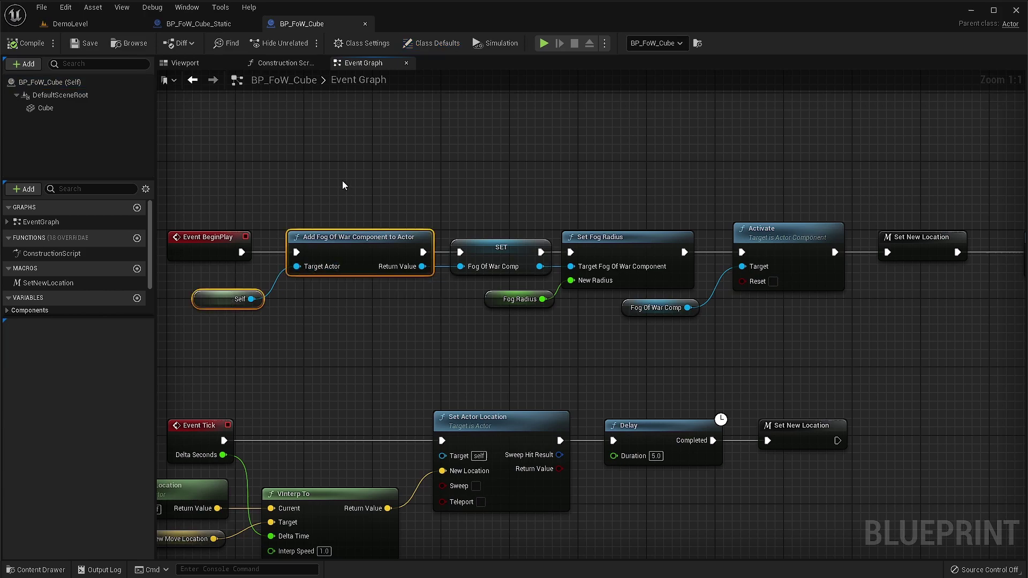
right_drag(444, 317, 216, 301)
drag(341, 175, 366, 203)
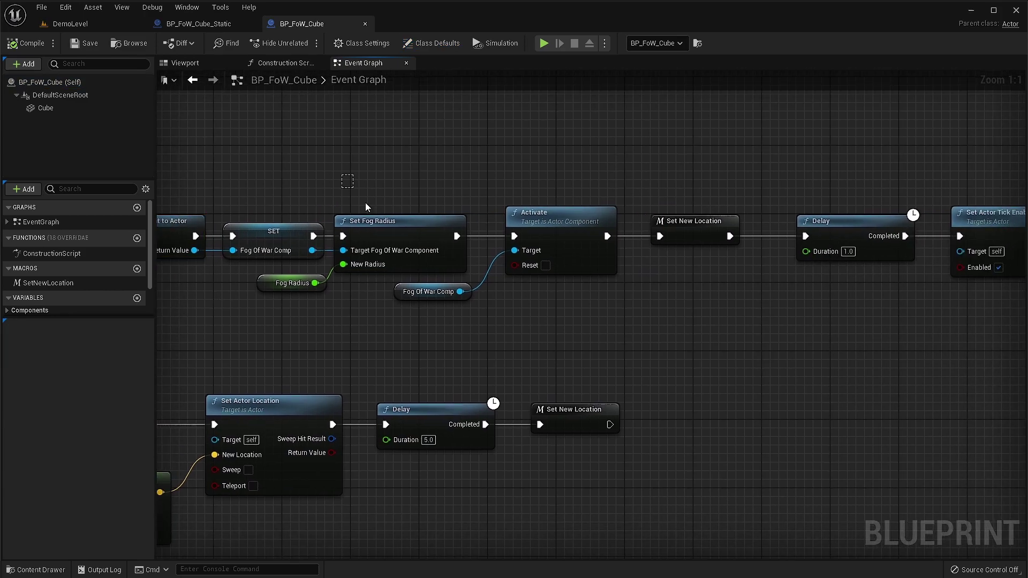
click(292, 283)
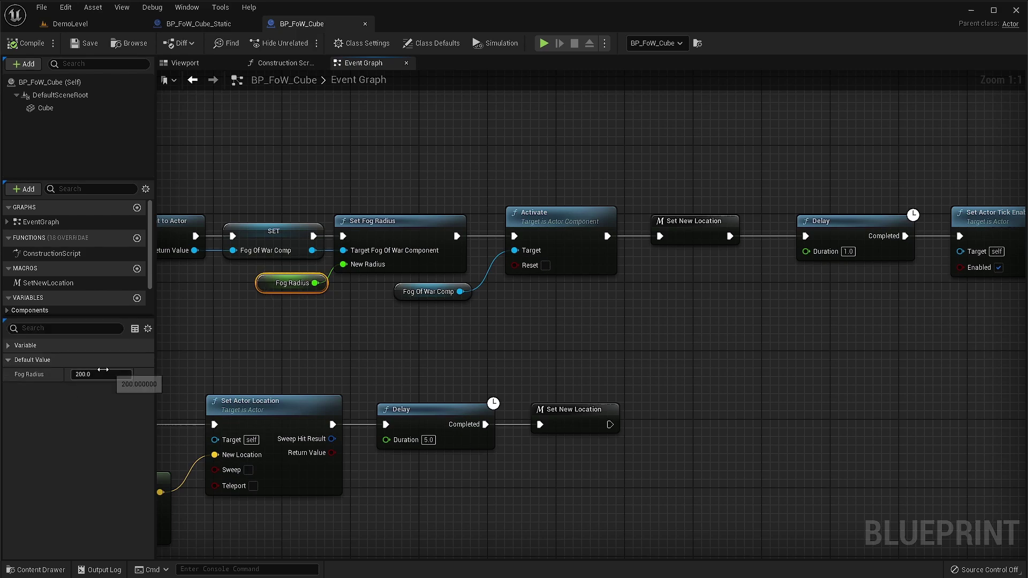
right_drag(318, 367, 178, 410)
drag(393, 356, 467, 163)
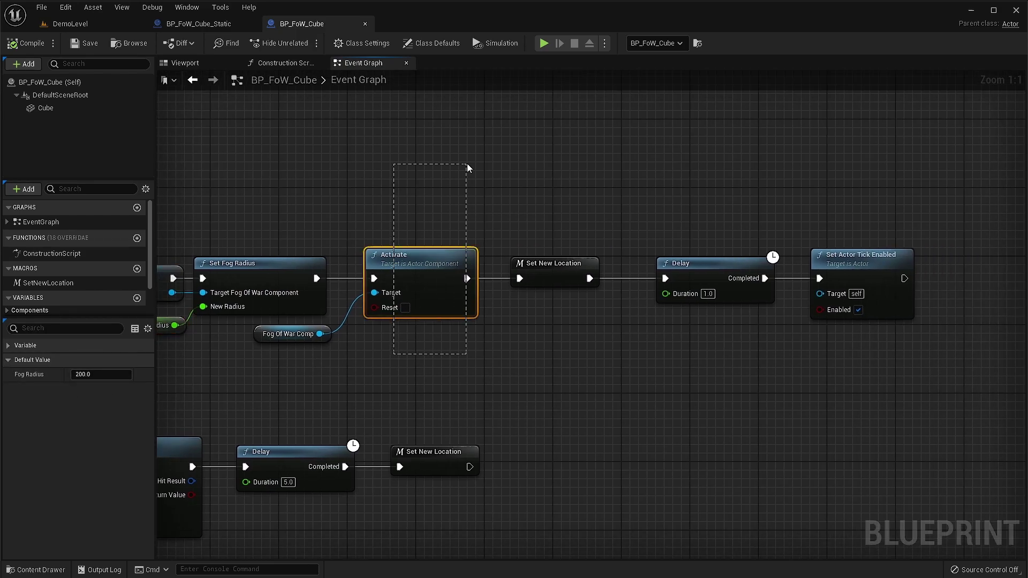
drag(467, 163, 467, 162)
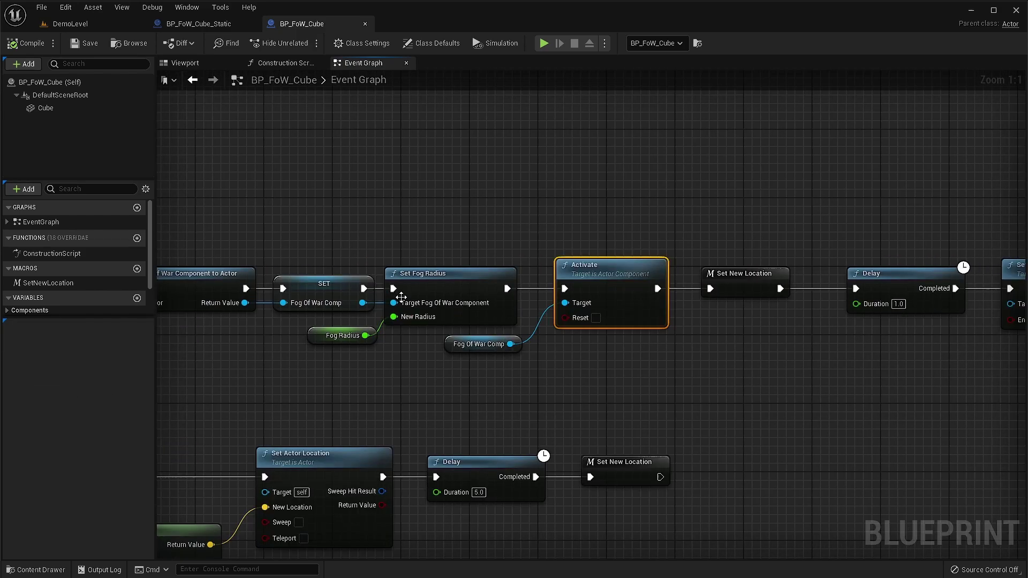
Step: Review the wandering cube's BeginPlay, Event Tick and Event End Play chains, and close both cube blueprints
right_drag(424, 258, 512, 261)
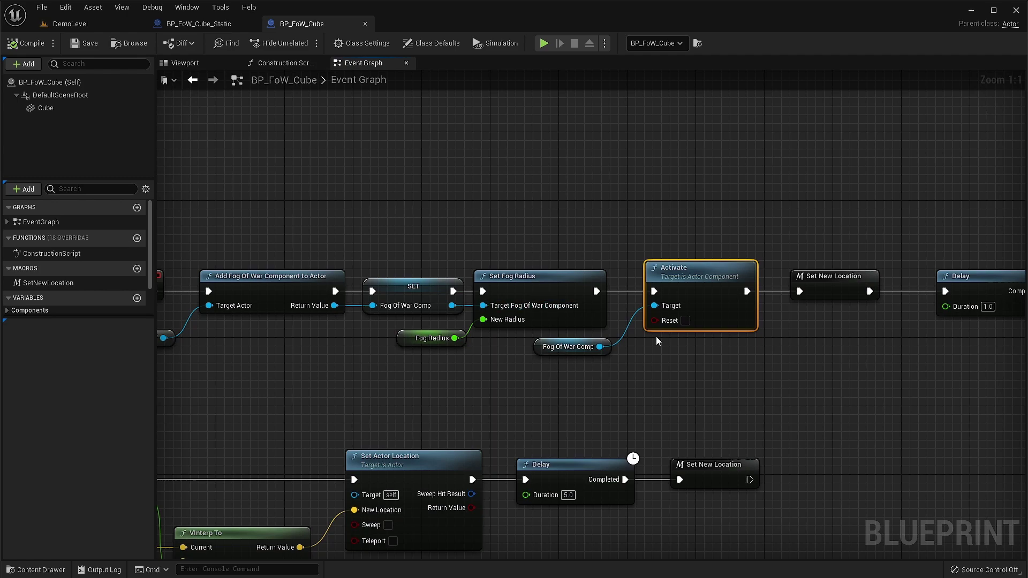
click(444, 222)
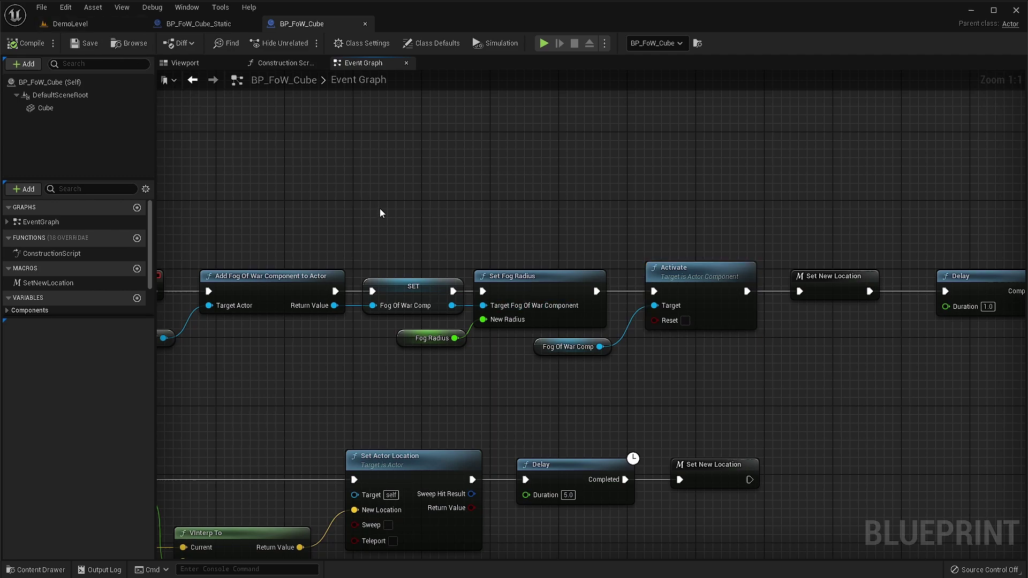
right_drag(379, 344, 516, 300)
right_drag(375, 390, 499, 307)
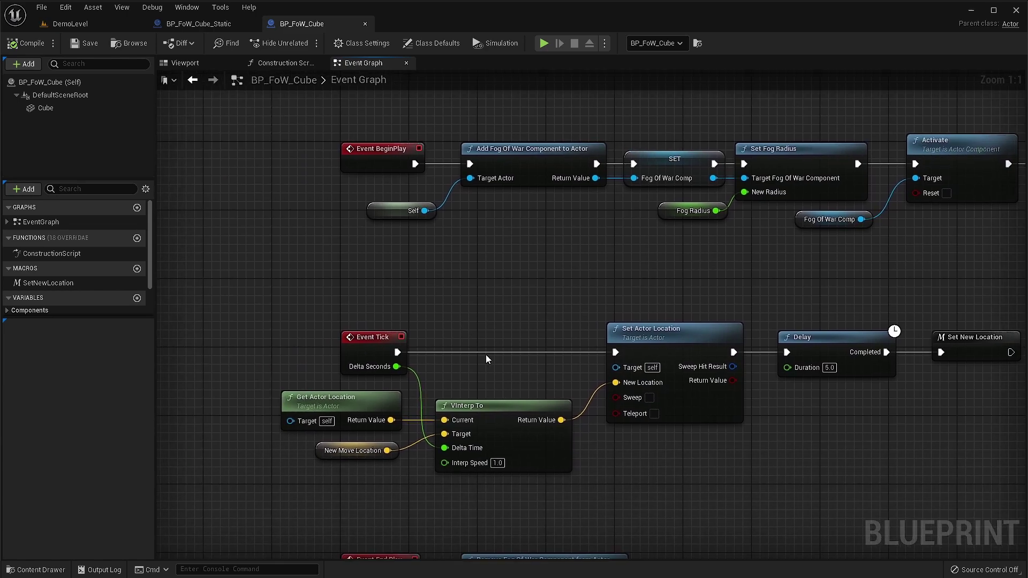
right_drag(486, 360, 440, 200)
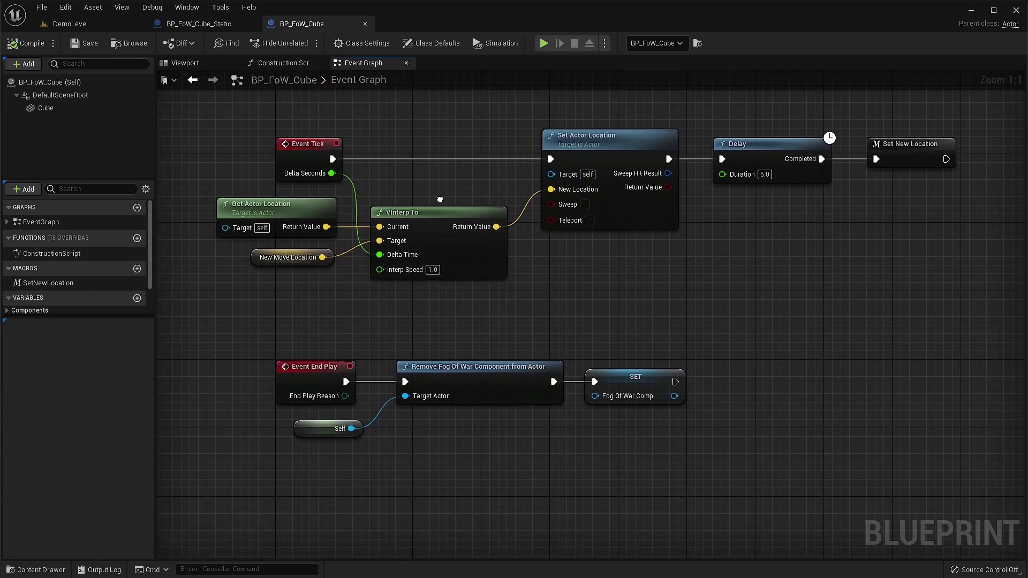
click(365, 24)
click(254, 27)
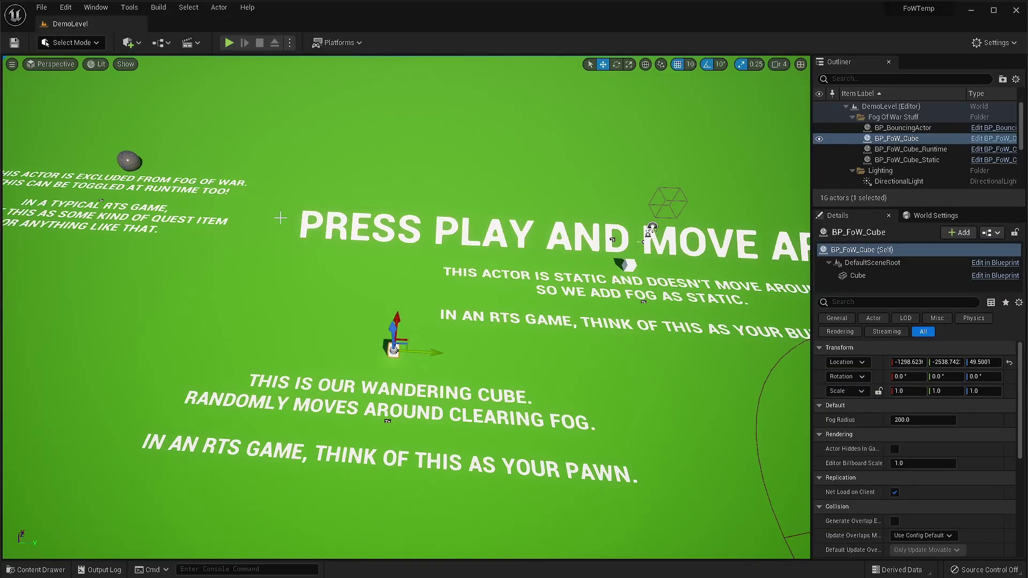
Step: Open the excluded sphere BP_BouncingActor's blueprint docked in the main editor window and examine its Toggle Fog Of War Support node
right_drag(280, 218, 137, 223)
key(w)
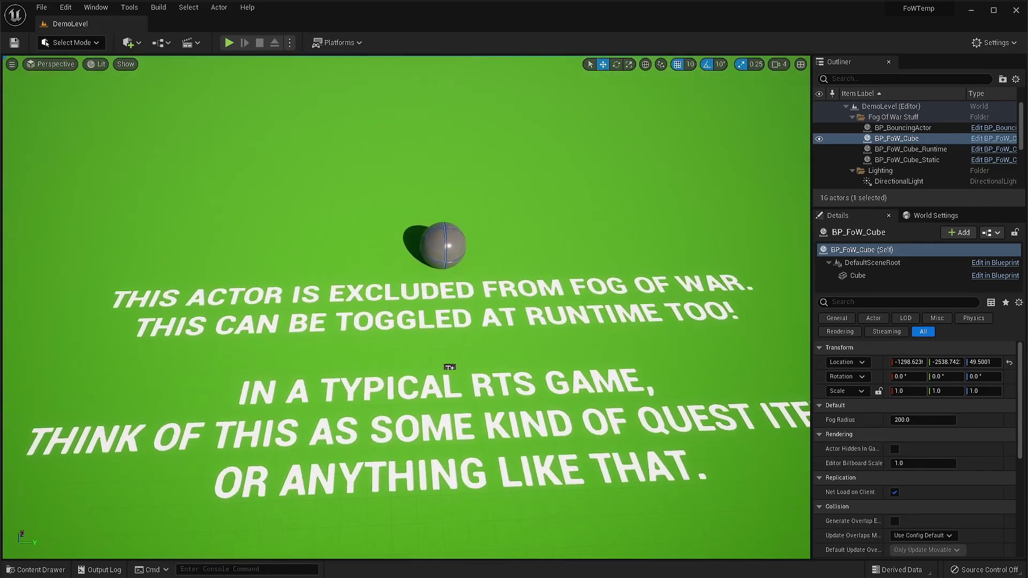
right_drag(415, 310, 271, 179)
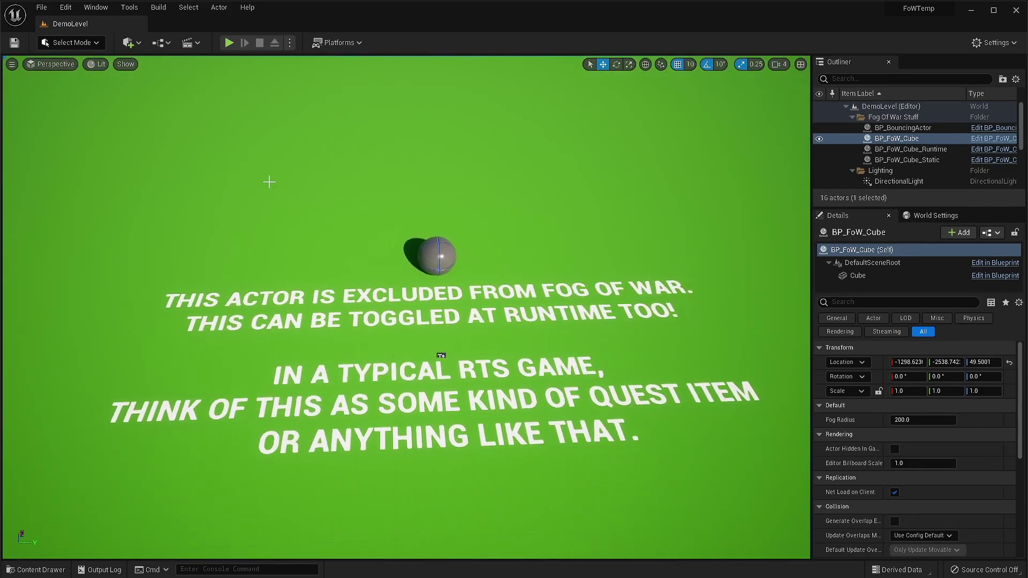
click(442, 257)
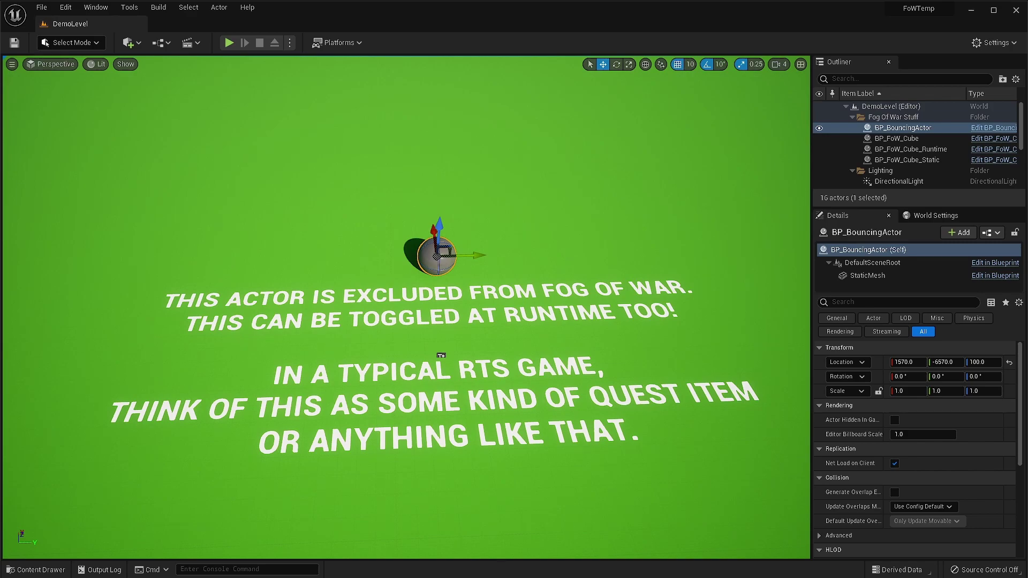
drag(1027, 173, 287, 25)
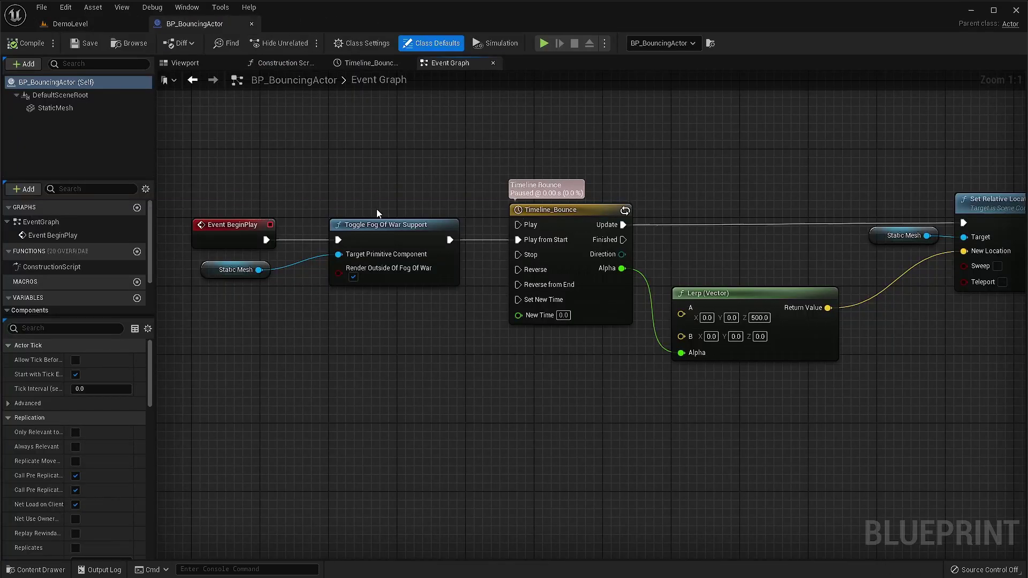
click(378, 226)
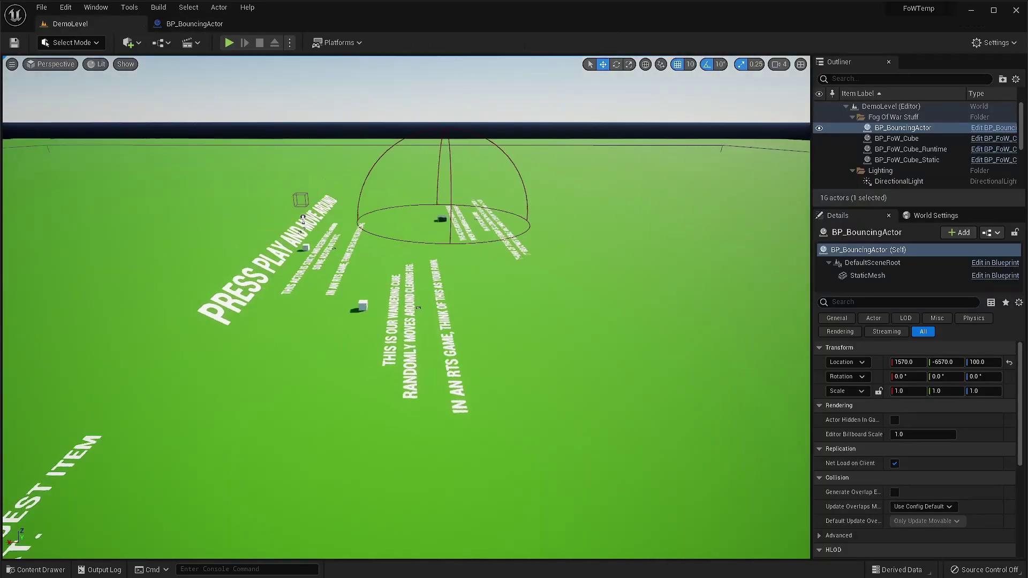
Step: Duplicate the BP_FoW_Cube_Runtime actor in DemoLevel into four copies spread around the texts, the last at about X 2350, Y 2840
right_drag(405, 307, 282, 358)
key(s)
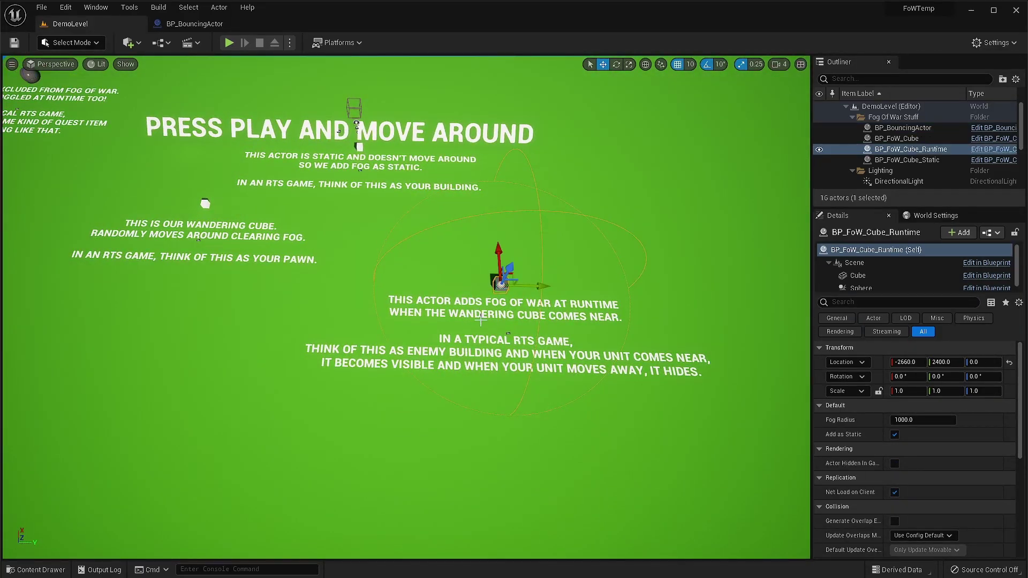
right_drag(481, 320, 420, 299)
key(w)
key(s)
key(s)
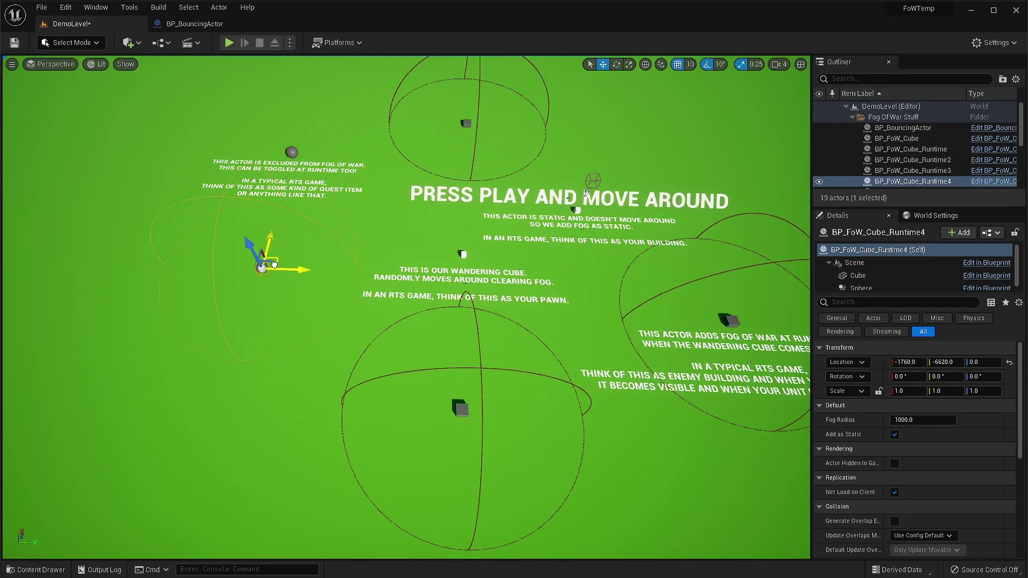
alt+drag(264, 248, 676, 142)
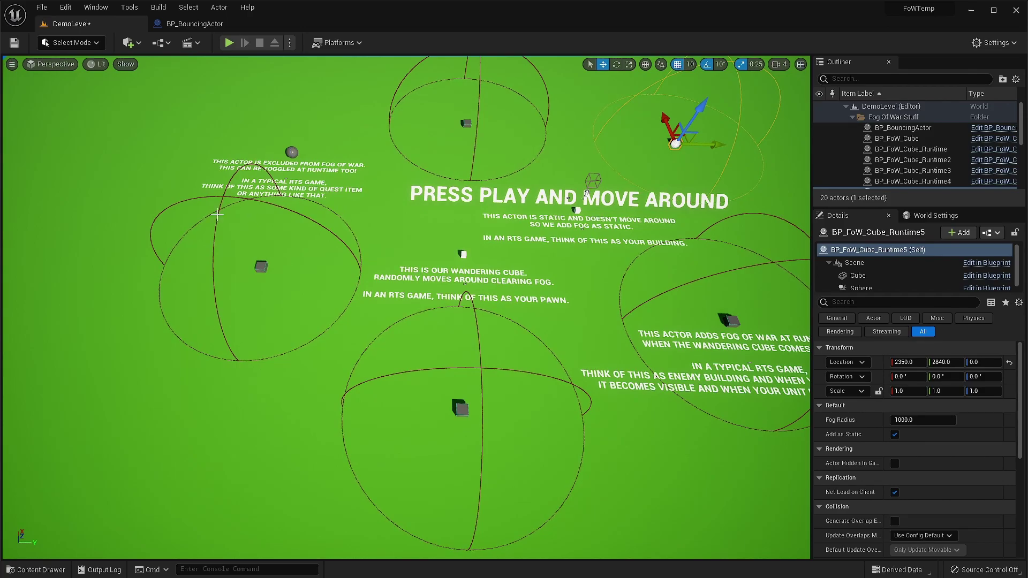
Step: Clear the selection, play DemoLevel in the editor to watch the fog around the duplicated runtime cubes, and stop the simulation
mouse_move(379, 388)
right_down()
mouse_move(343, 377)
mouse_move(379, 388)
right_up()
key(w)
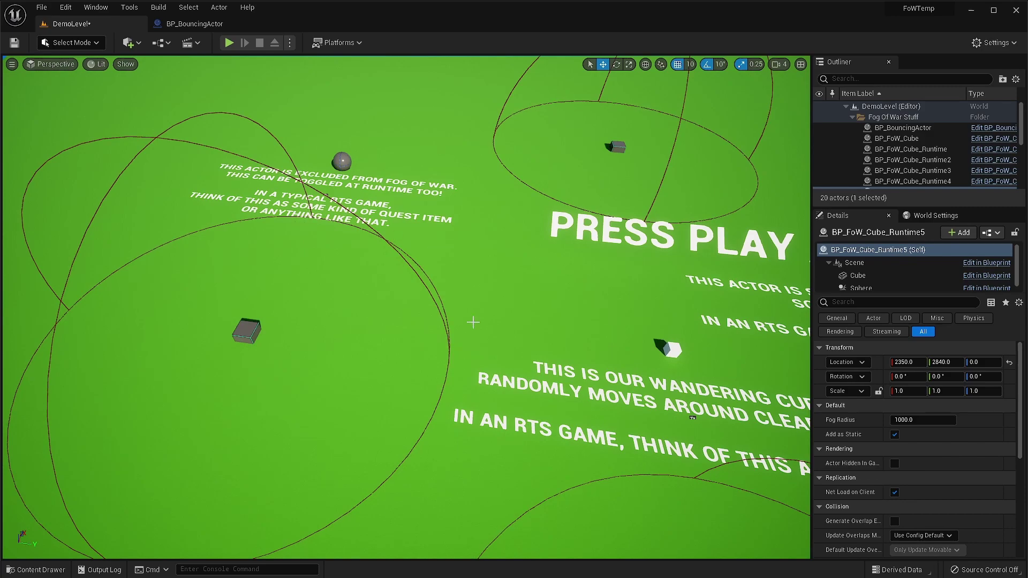
key(Escape)
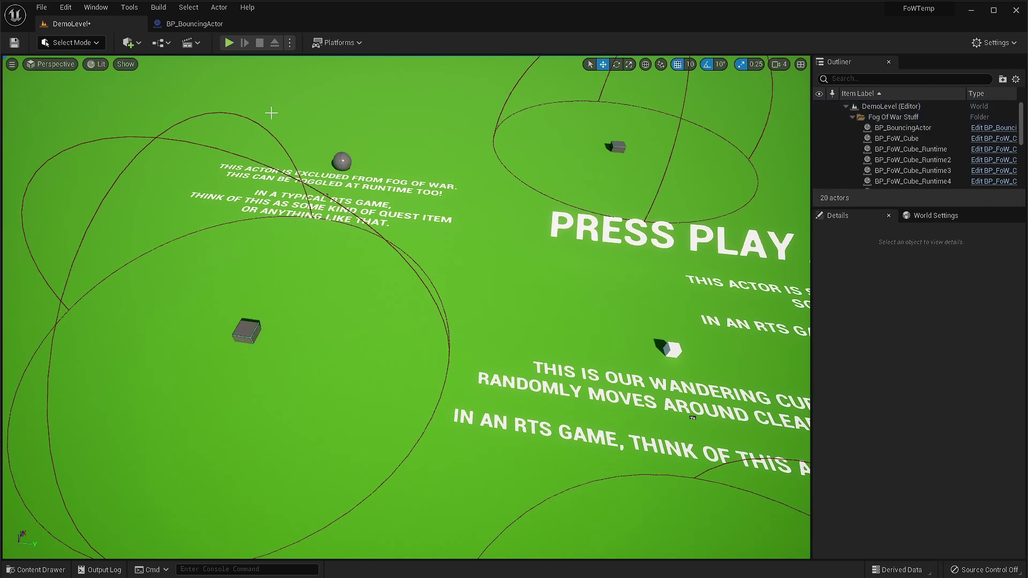
click(229, 42)
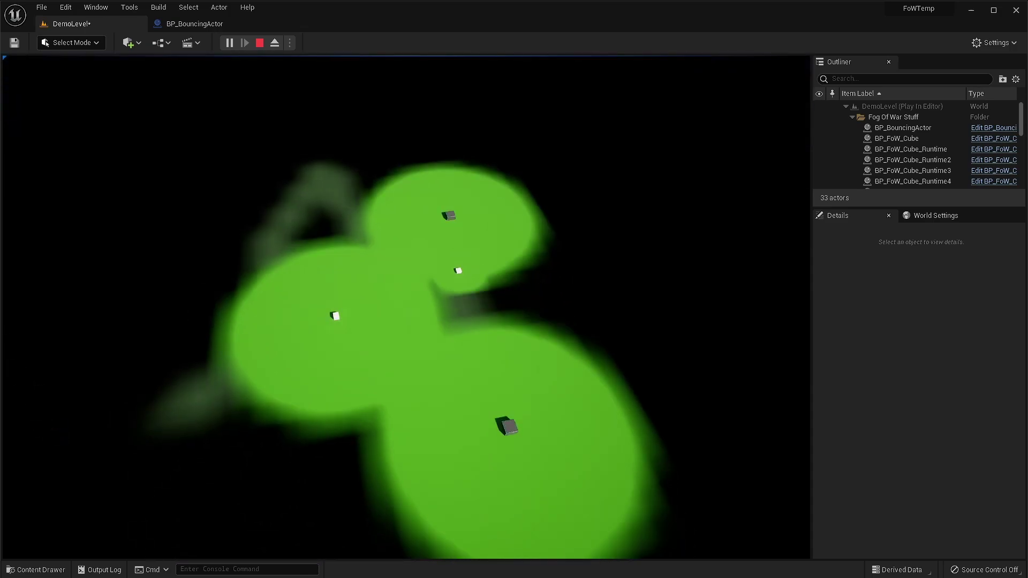
key(shift+F1)
click(255, 44)
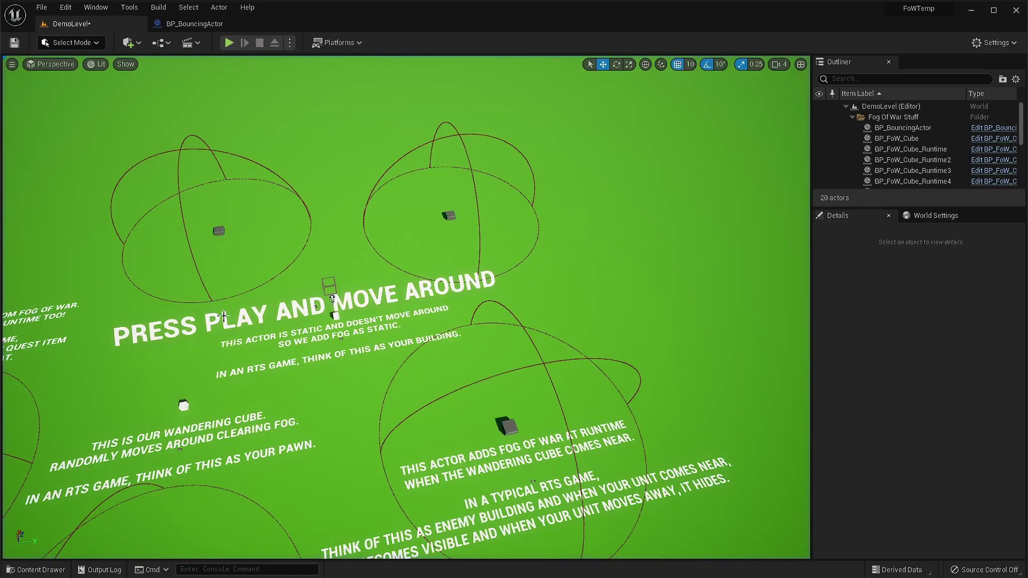
Step: Open the original BP_FoW_Cube_Runtime's blueprint and examine its sphere Begin Overlap chain up to the Set Actor Hidden In Game node
click(507, 427)
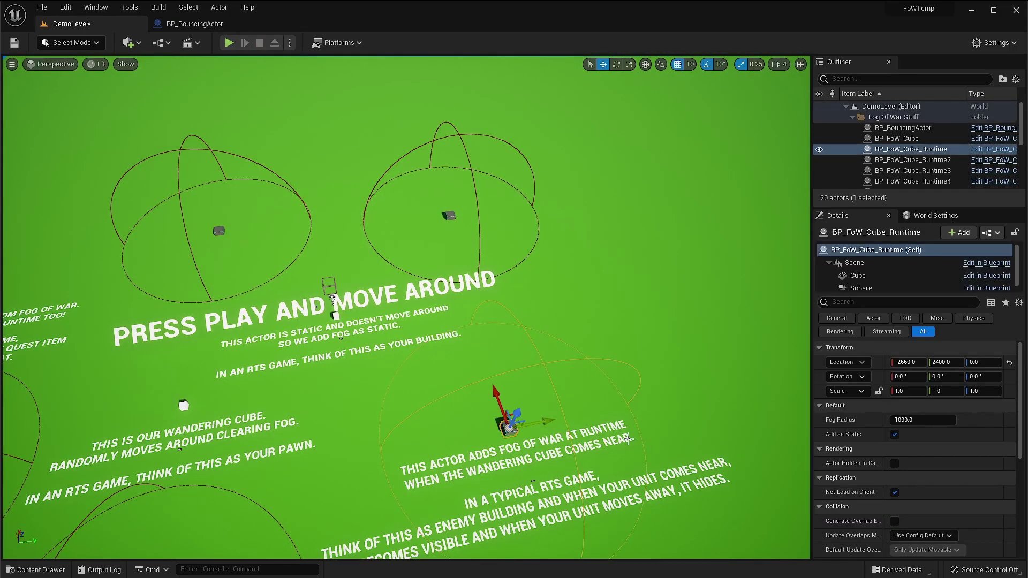
key(ctrl+e)
right_drag(454, 331, 715, 326)
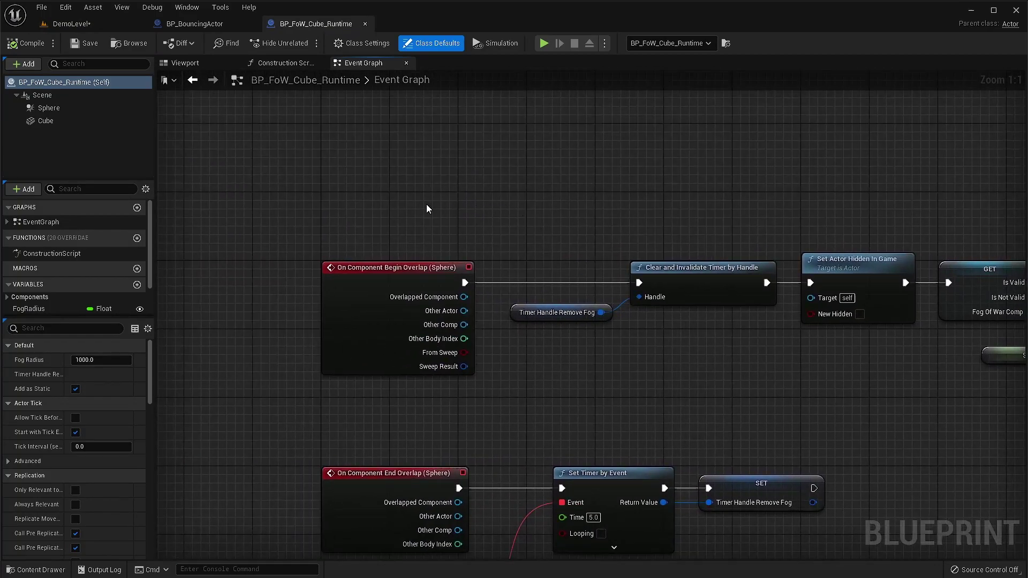
drag(427, 205, 506, 366)
right_drag(700, 328, 364, 320)
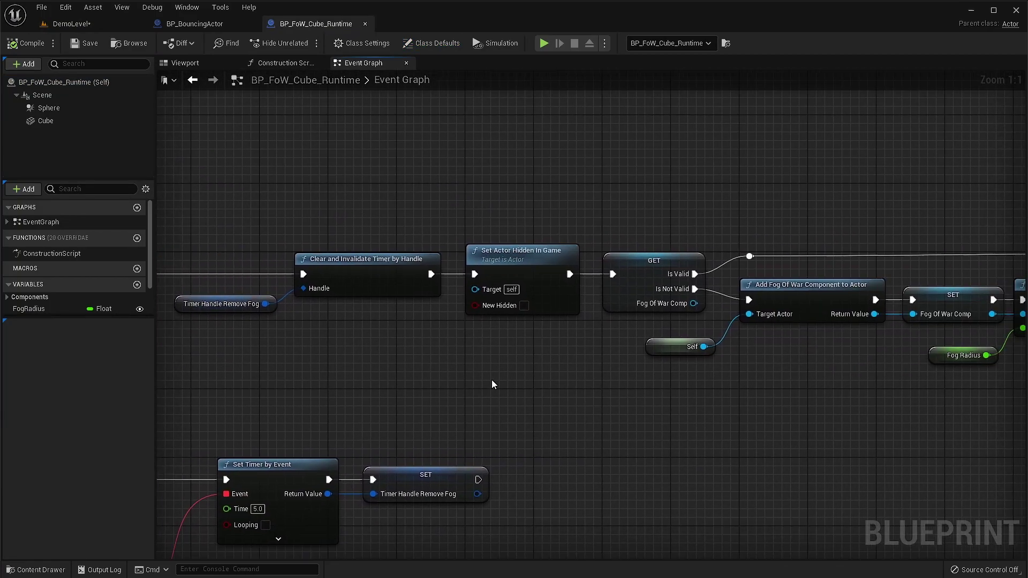
right_drag(492, 381, 262, 342)
drag(239, 128, 288, 310)
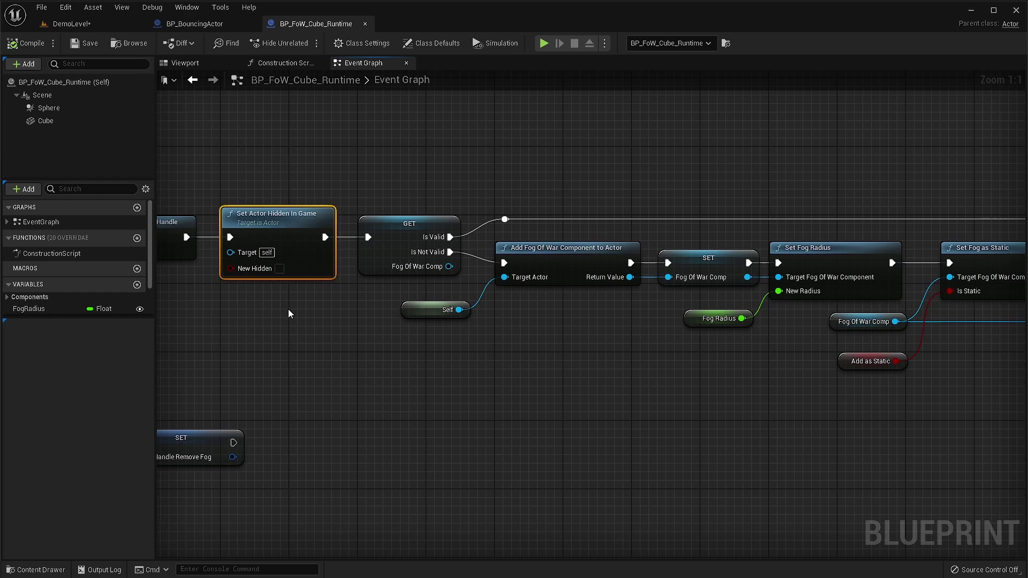
right_drag(288, 310, 363, 294)
drag(333, 132, 429, 351)
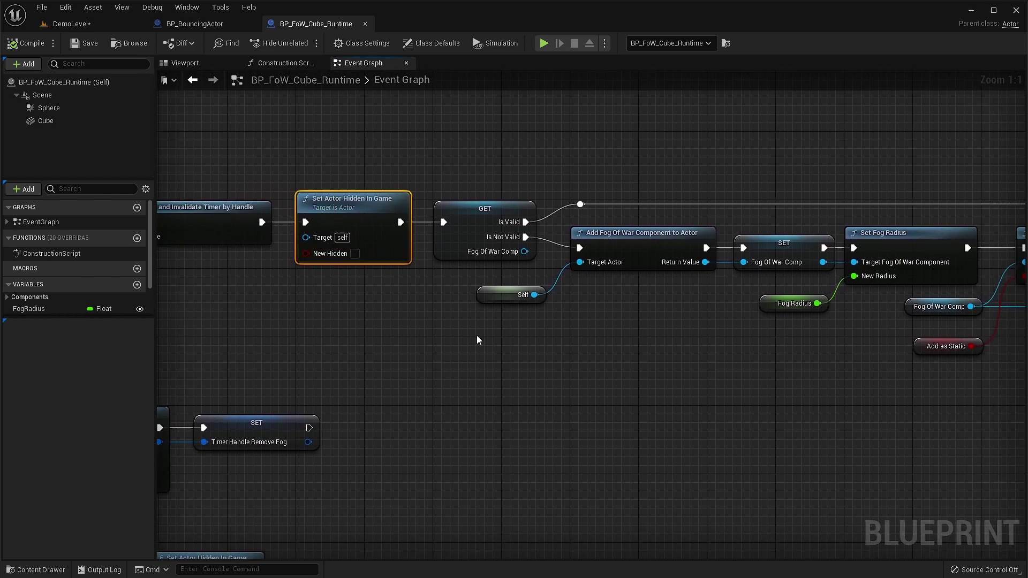
Step: Examine the runtime cube's Add Fog Of War Component and Set Fog as Static nodes, checking the Fog Radius and Add as Static defaults
right_drag(555, 335, 292, 336)
drag(300, 313, 463, 246)
right_drag(523, 370, 345, 367)
drag(291, 336, 344, 293)
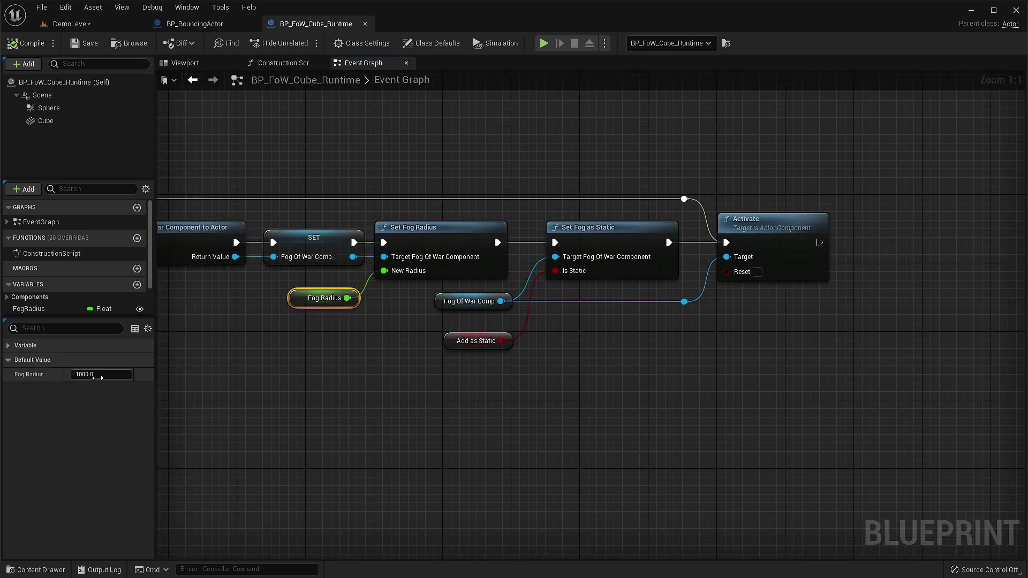
right_drag(277, 379, 158, 393)
click(515, 245)
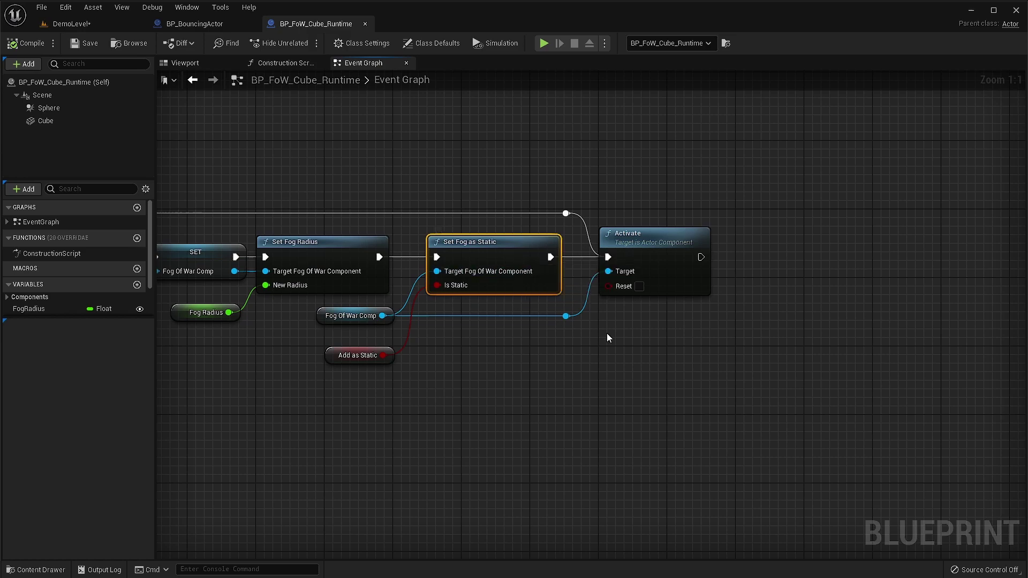
click(358, 355)
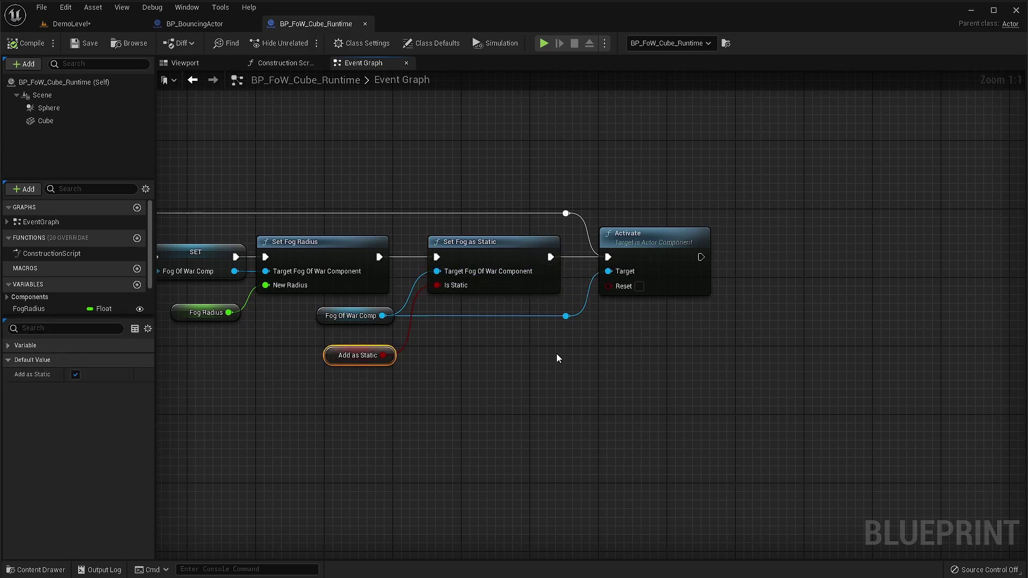
Step: Look back over the runtime cube's graph, close the open blueprints, and view all the cubes in DemoLevel with nothing selected
right_drag(475, 358, 629, 339)
drag(808, 141, 823, 166)
right_drag(304, 482, 746, 321)
right_drag(462, 353, 988, 311)
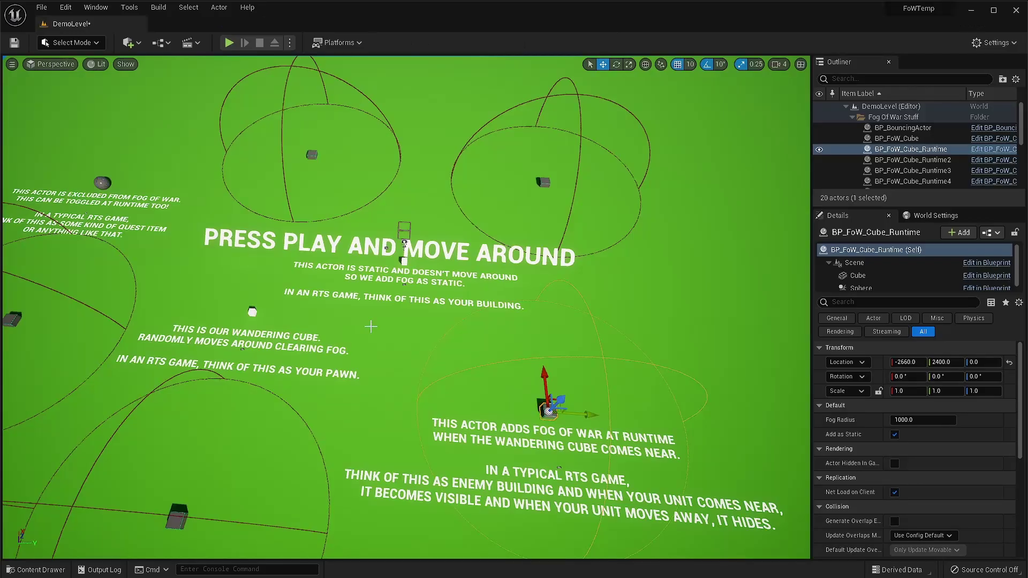
mouse_move(354, 326)
right_down()
mouse_move(300, 327)
mouse_move(354, 327)
right_up()
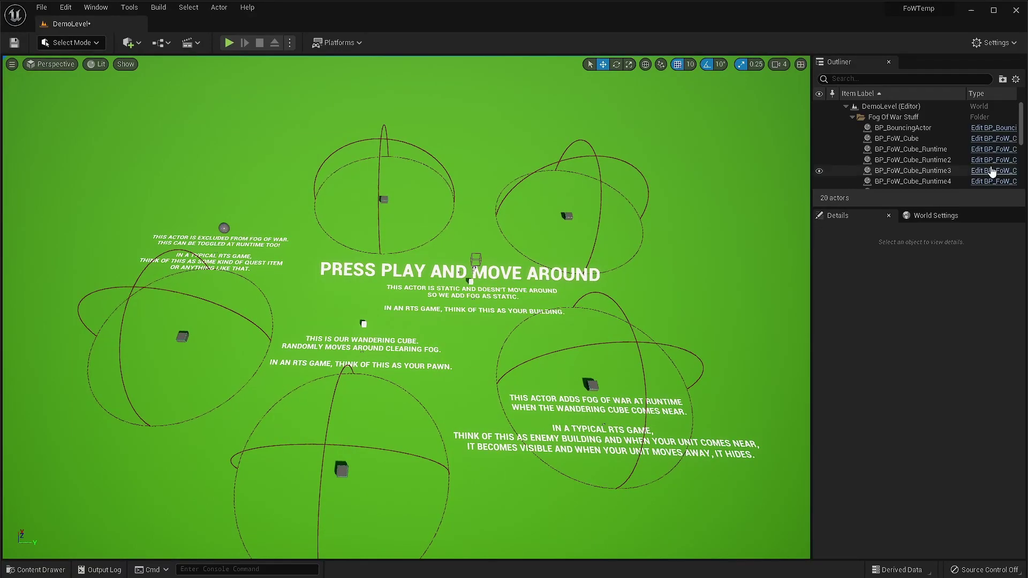
Step: Reopen the runtime cube's blueprint from the Outliner, review the fog component chain through Activate, and close the blueprint
click(993, 159)
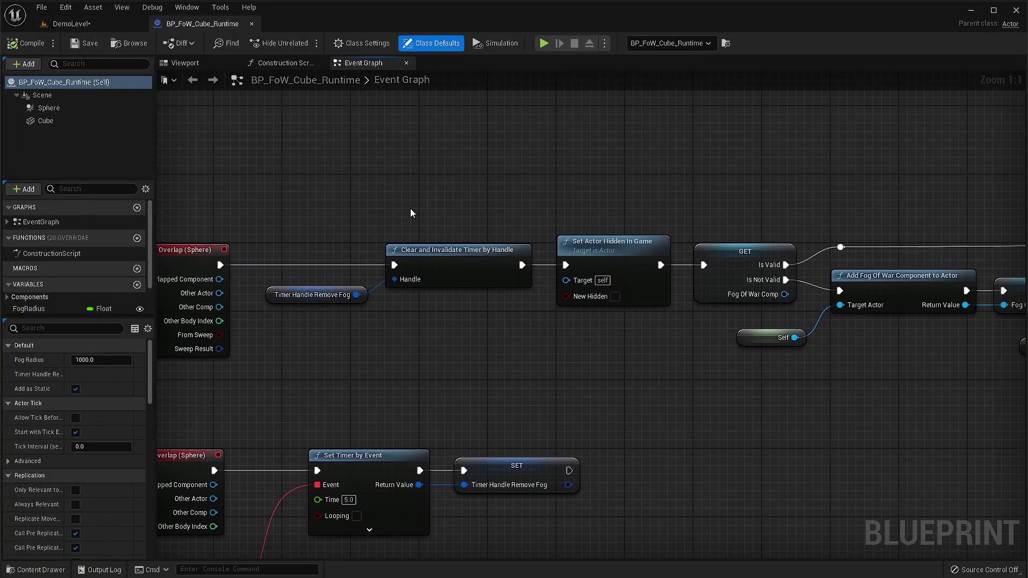
right_drag(745, 237, 348, 252)
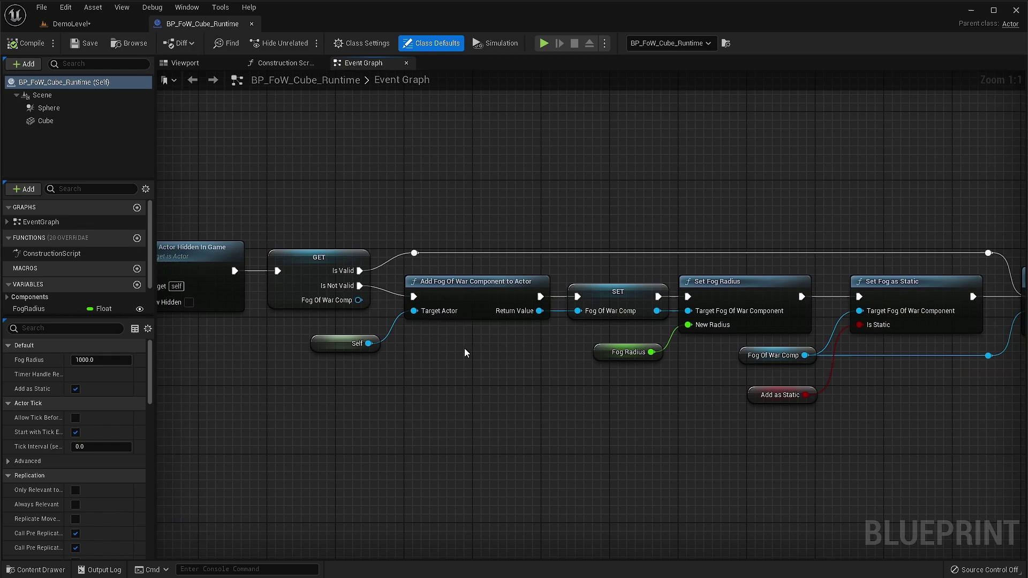
click(507, 287)
right_drag(620, 367, 320, 354)
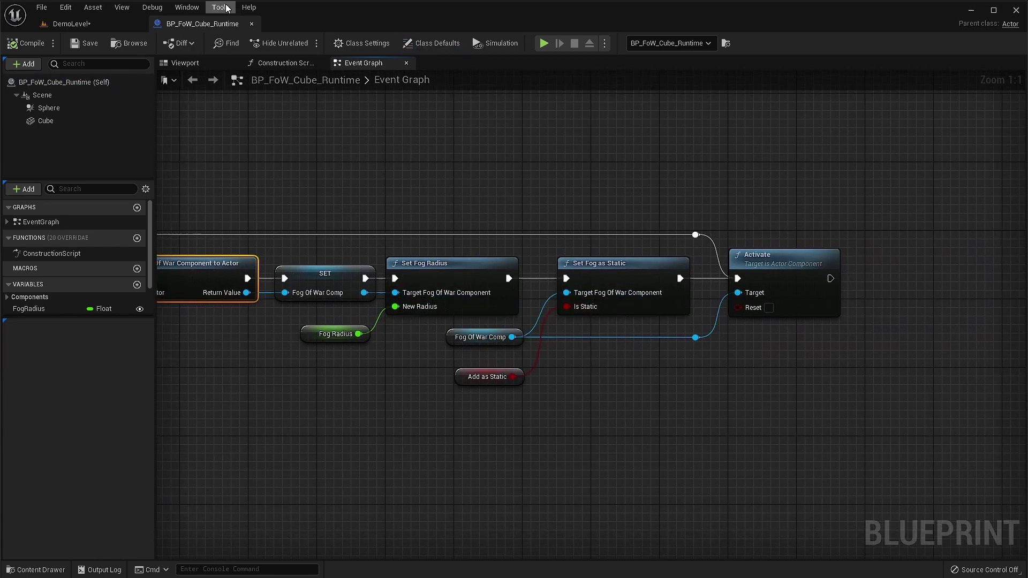
click(252, 23)
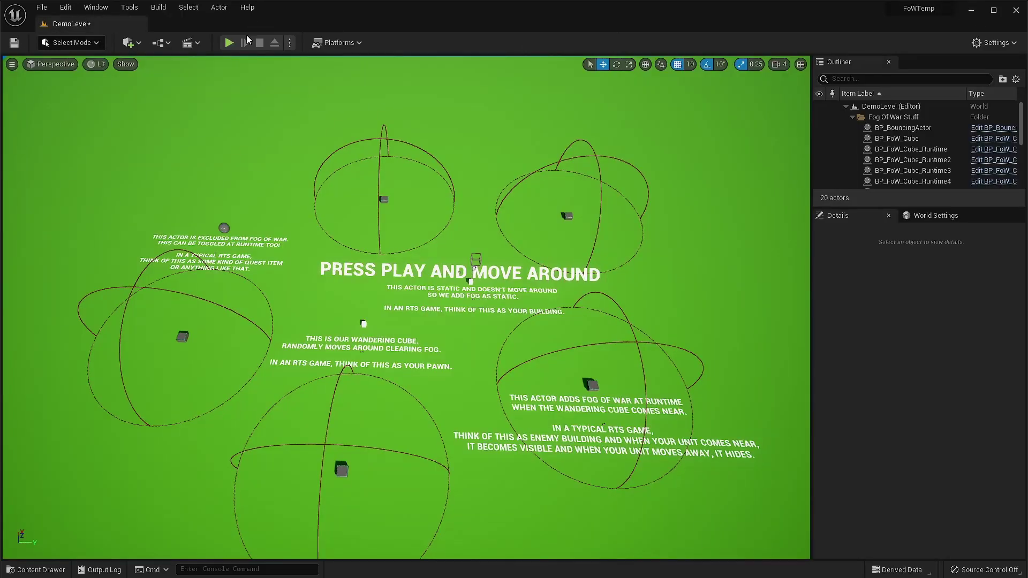